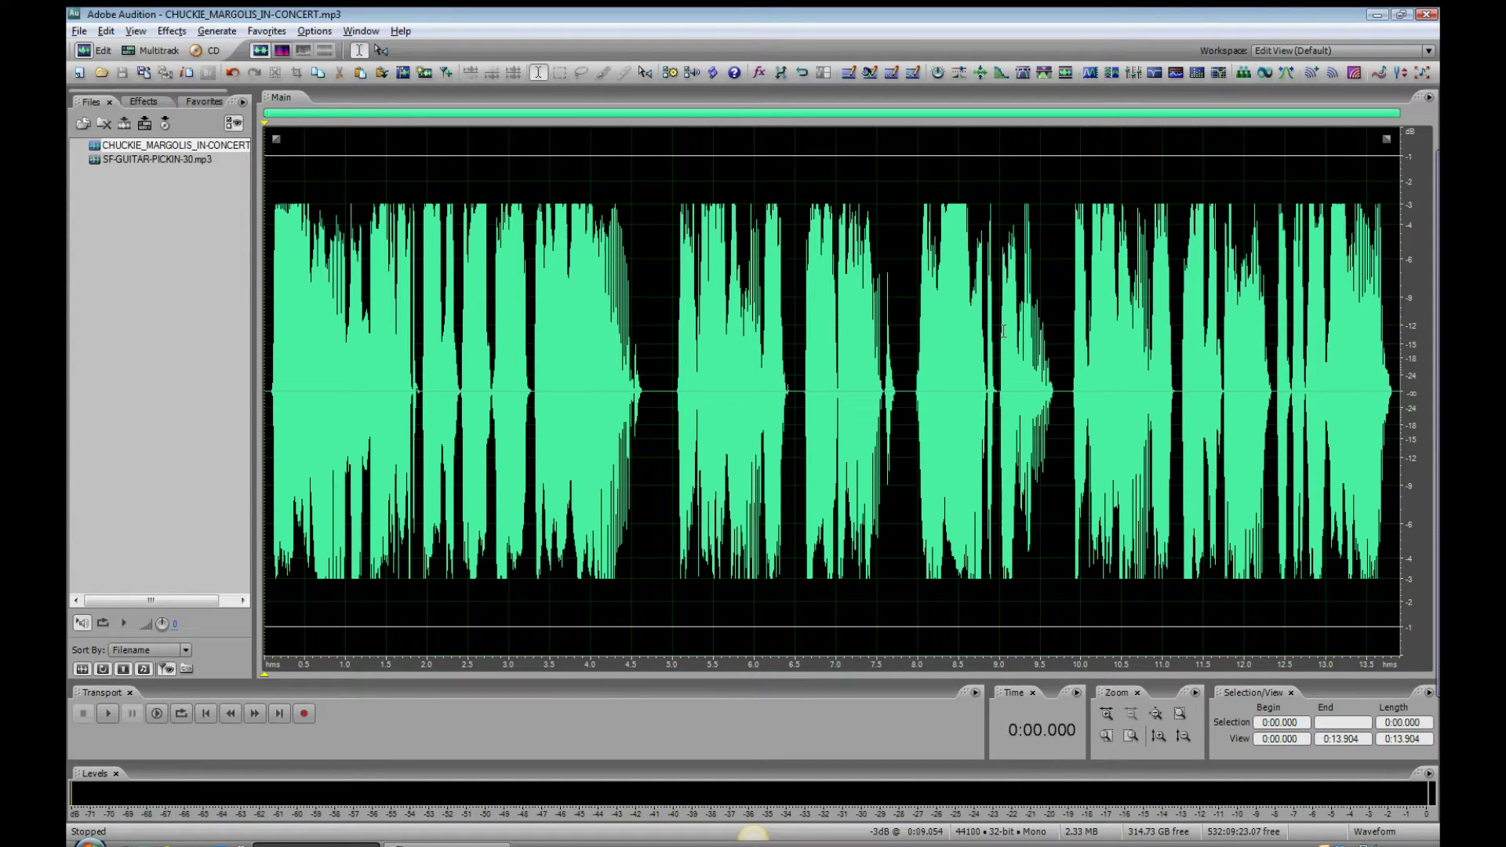
# - Switch from the waveform editor to the Multitrack session view
pyautogui.press('9')
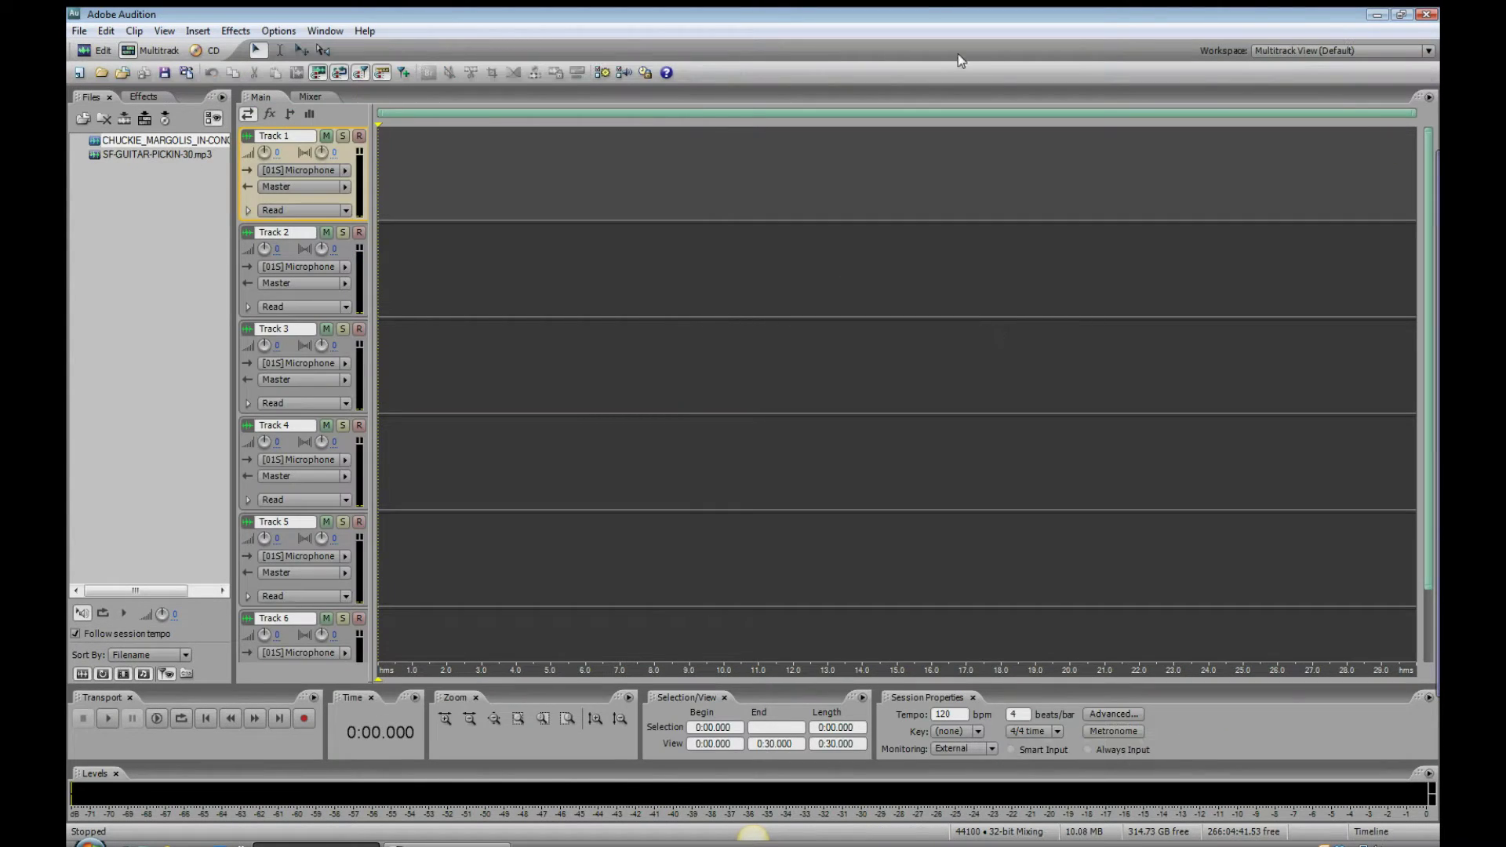
# - Place CHUCKIE_MARGOLIS_IN-CONCERT on Track 1 and SF-GUITAR-PICKIN-30 on Track 2, both starting at zero
pyautogui.click(135, 145)
pyautogui.moveTo(135, 146); pyautogui.dragTo(312, 175)
pyautogui.moveTo(172, 157); pyautogui.dragTo(313, 271)
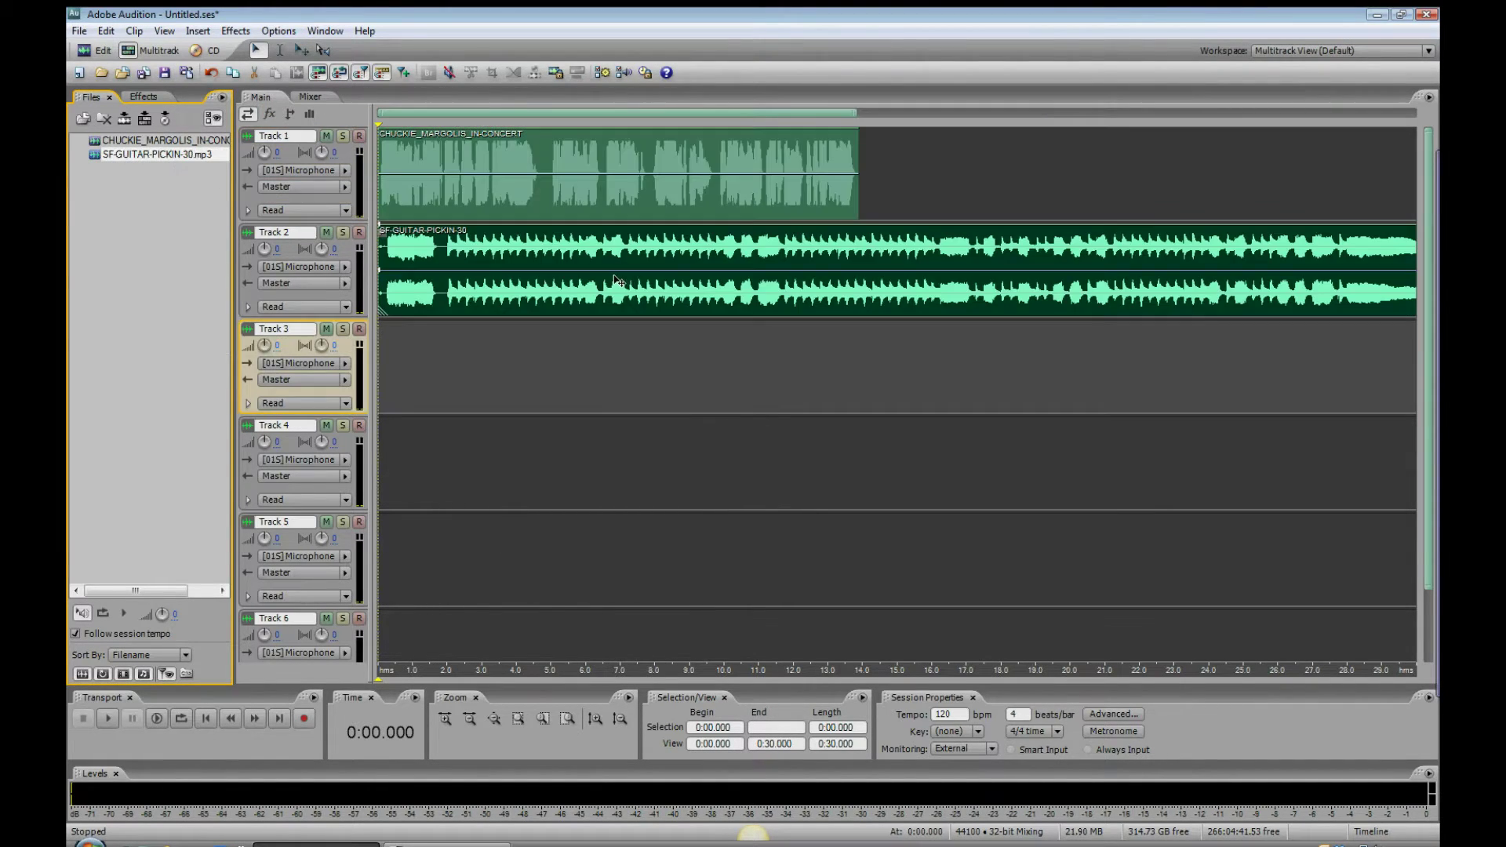
pyautogui.click(842, 267)
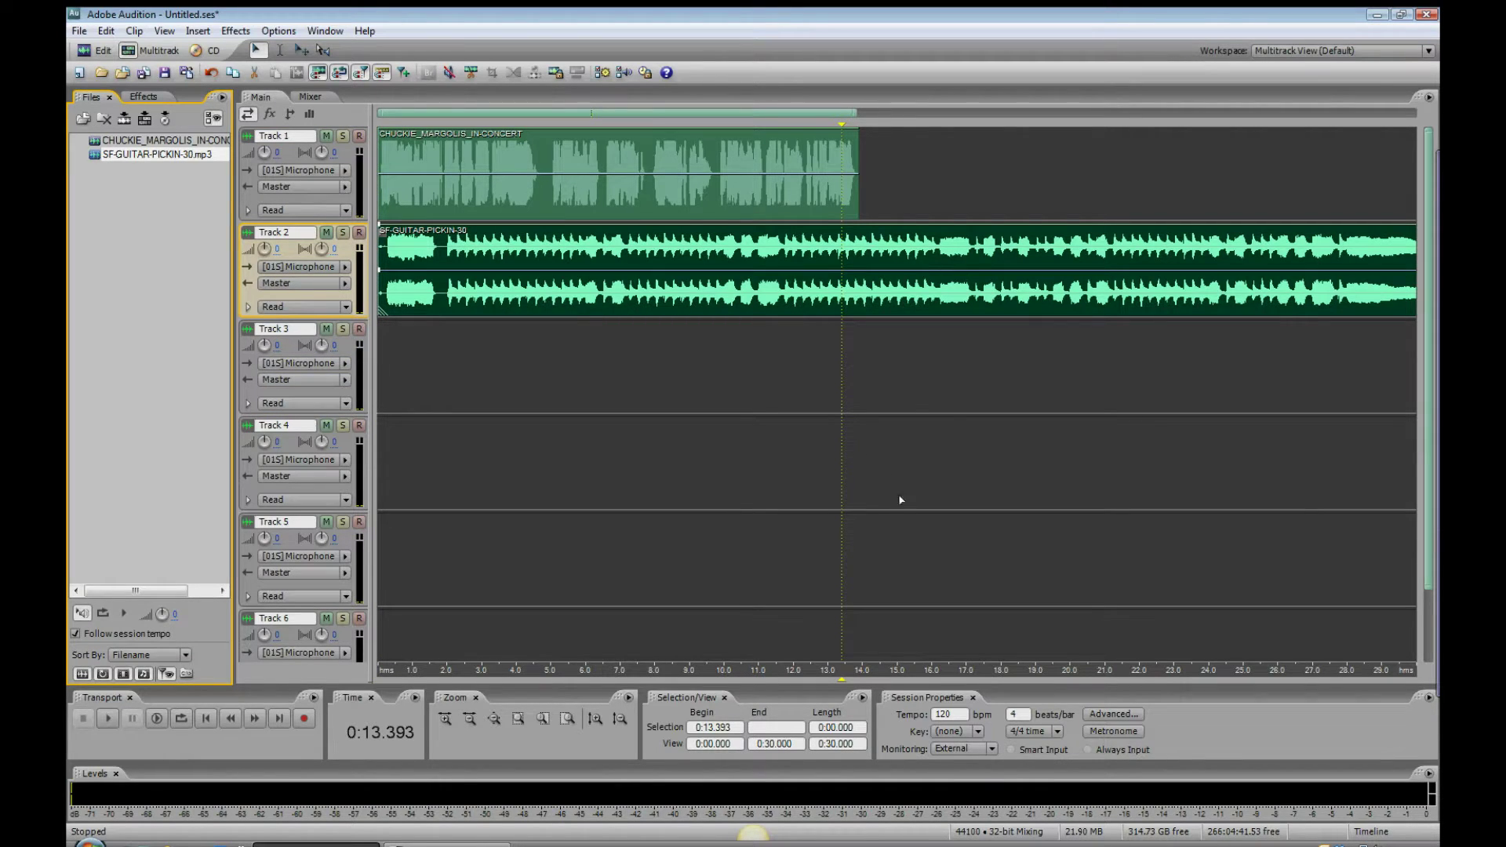
# - Set the playhead at 15 seconds and shift the spoken-word clip about one second later
pyautogui.click(907, 368)
pyautogui.click(898, 370)
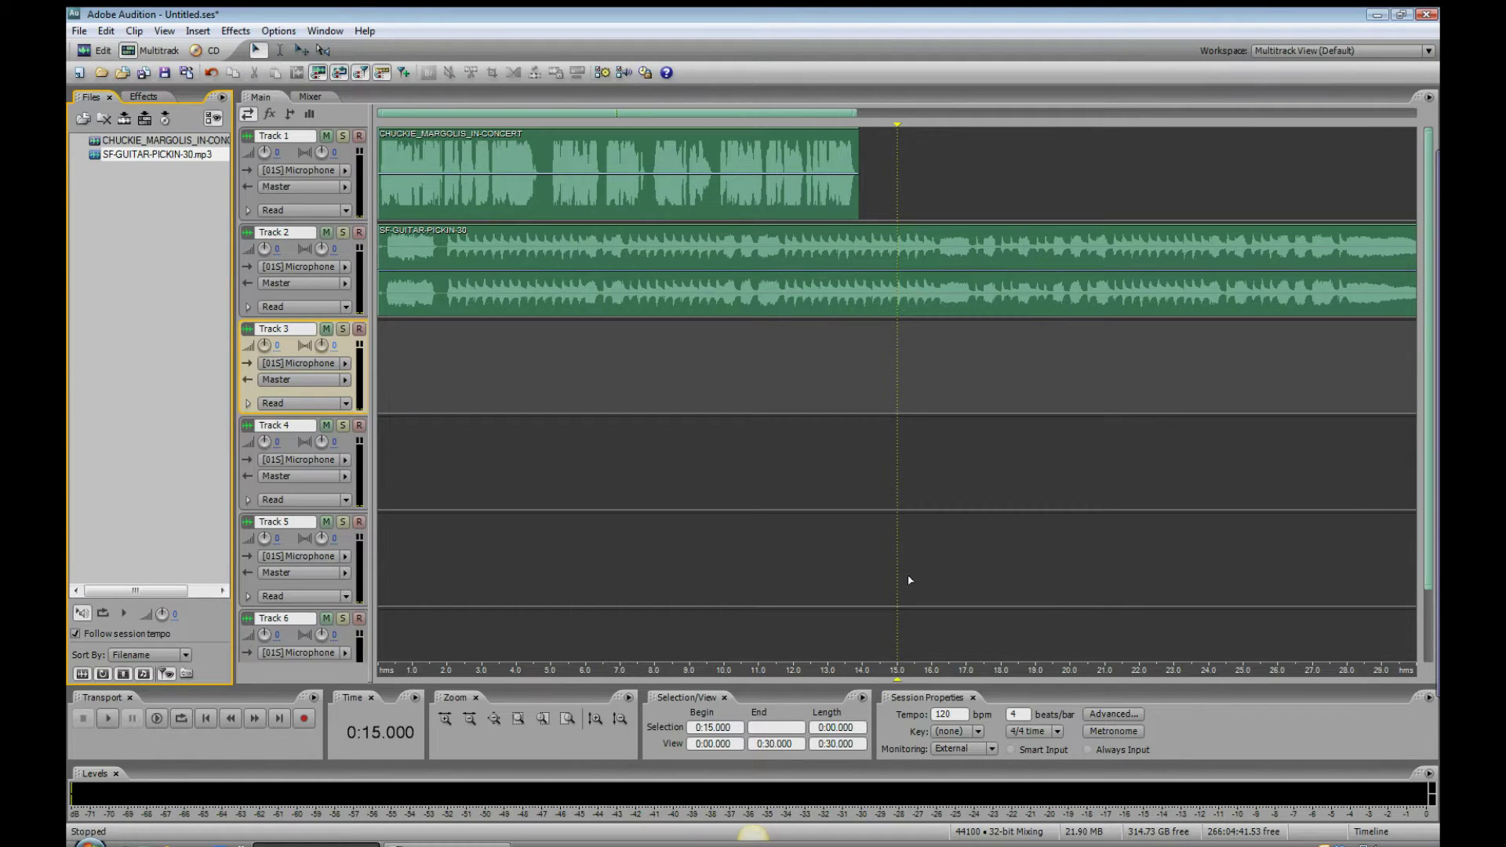
pyautogui.click(807, 165)
pyautogui.moveTo(808, 165); pyautogui.dragTo(851, 167)
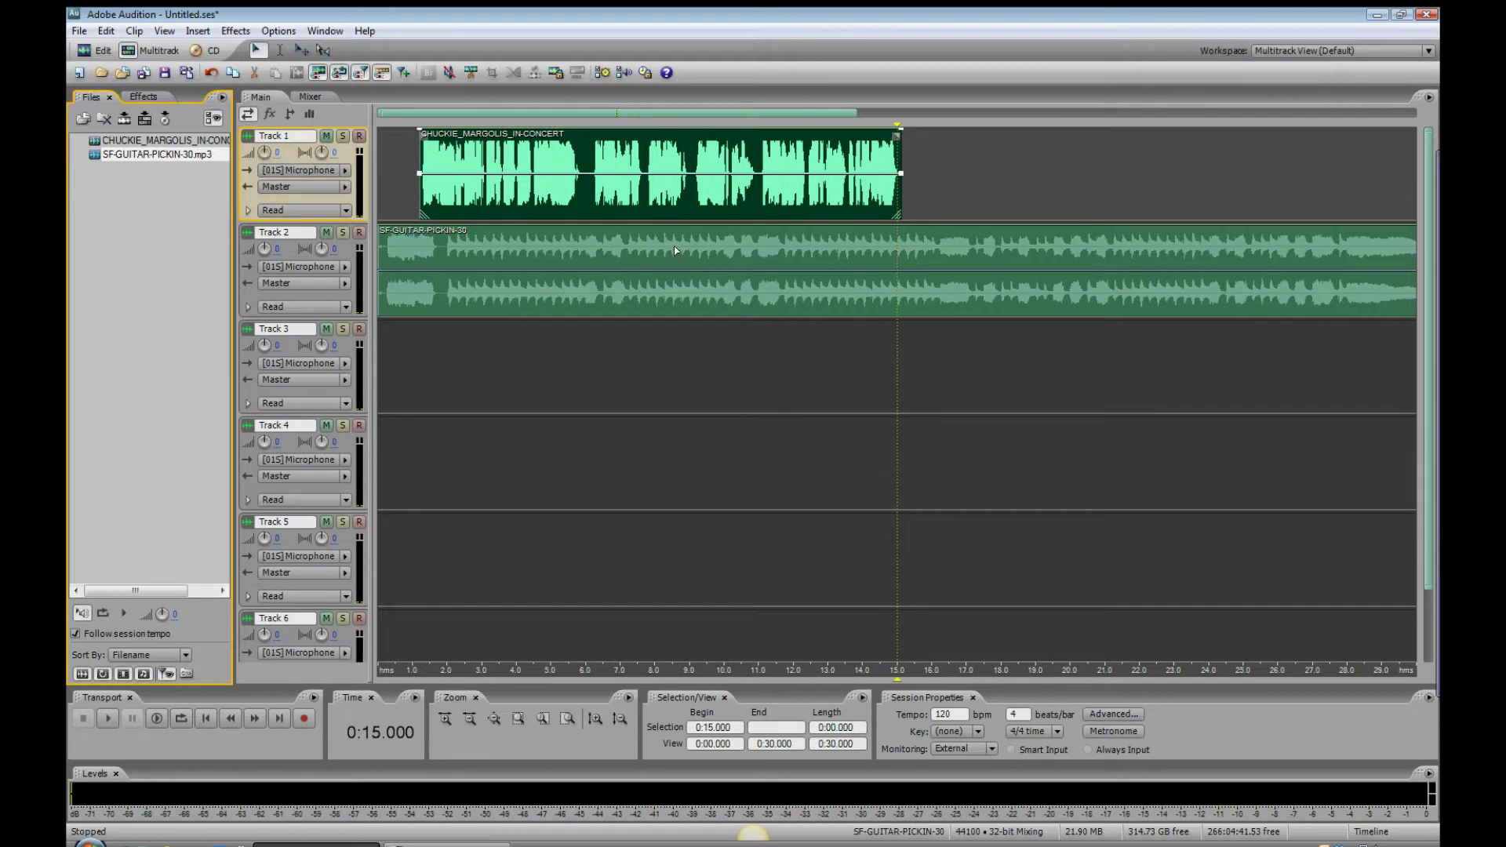
pyautogui.click(386, 355)
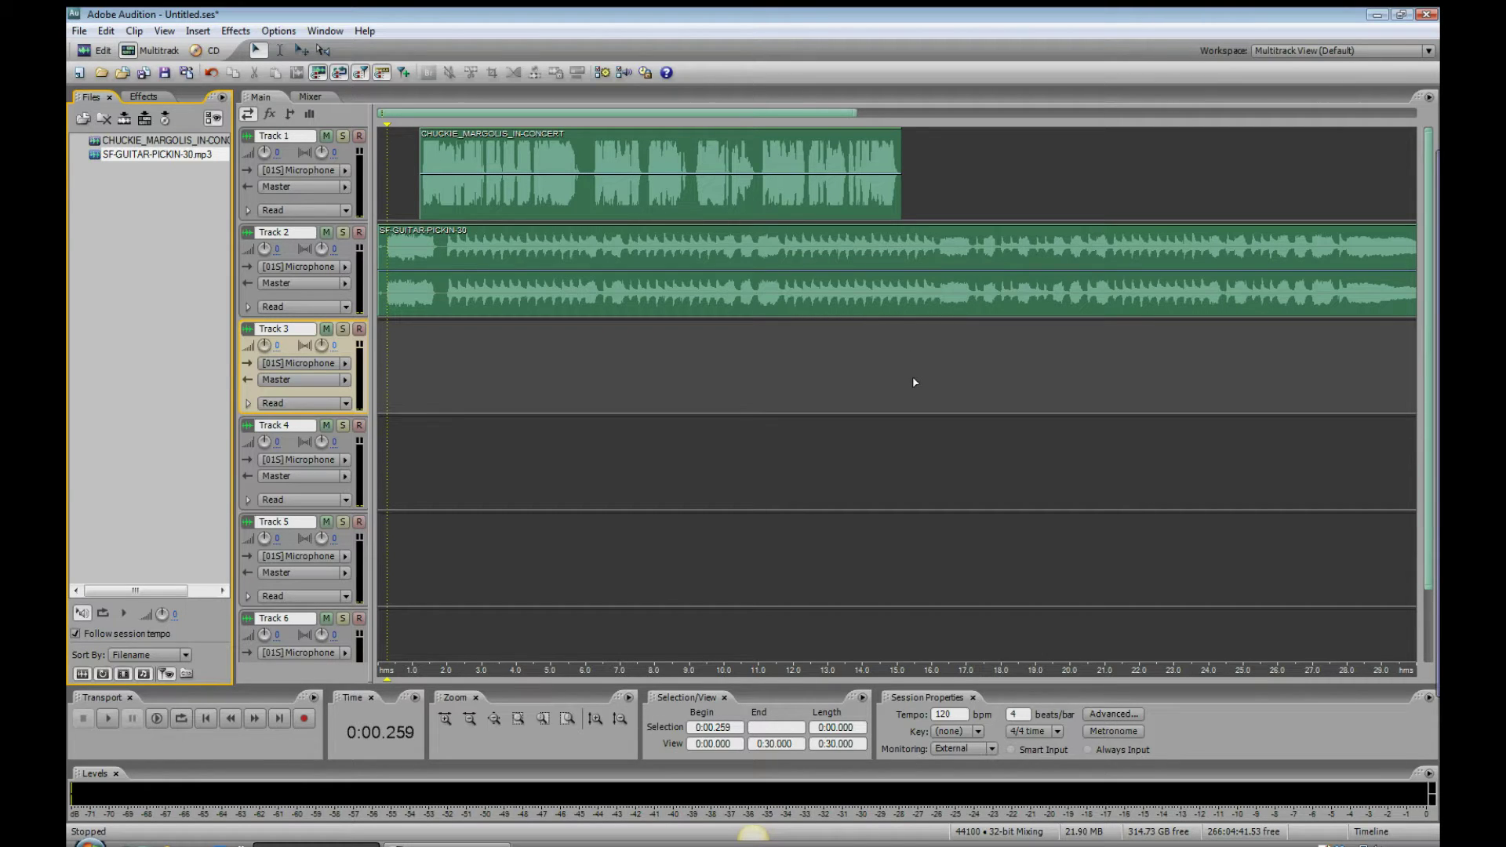
pyautogui.click(898, 247)
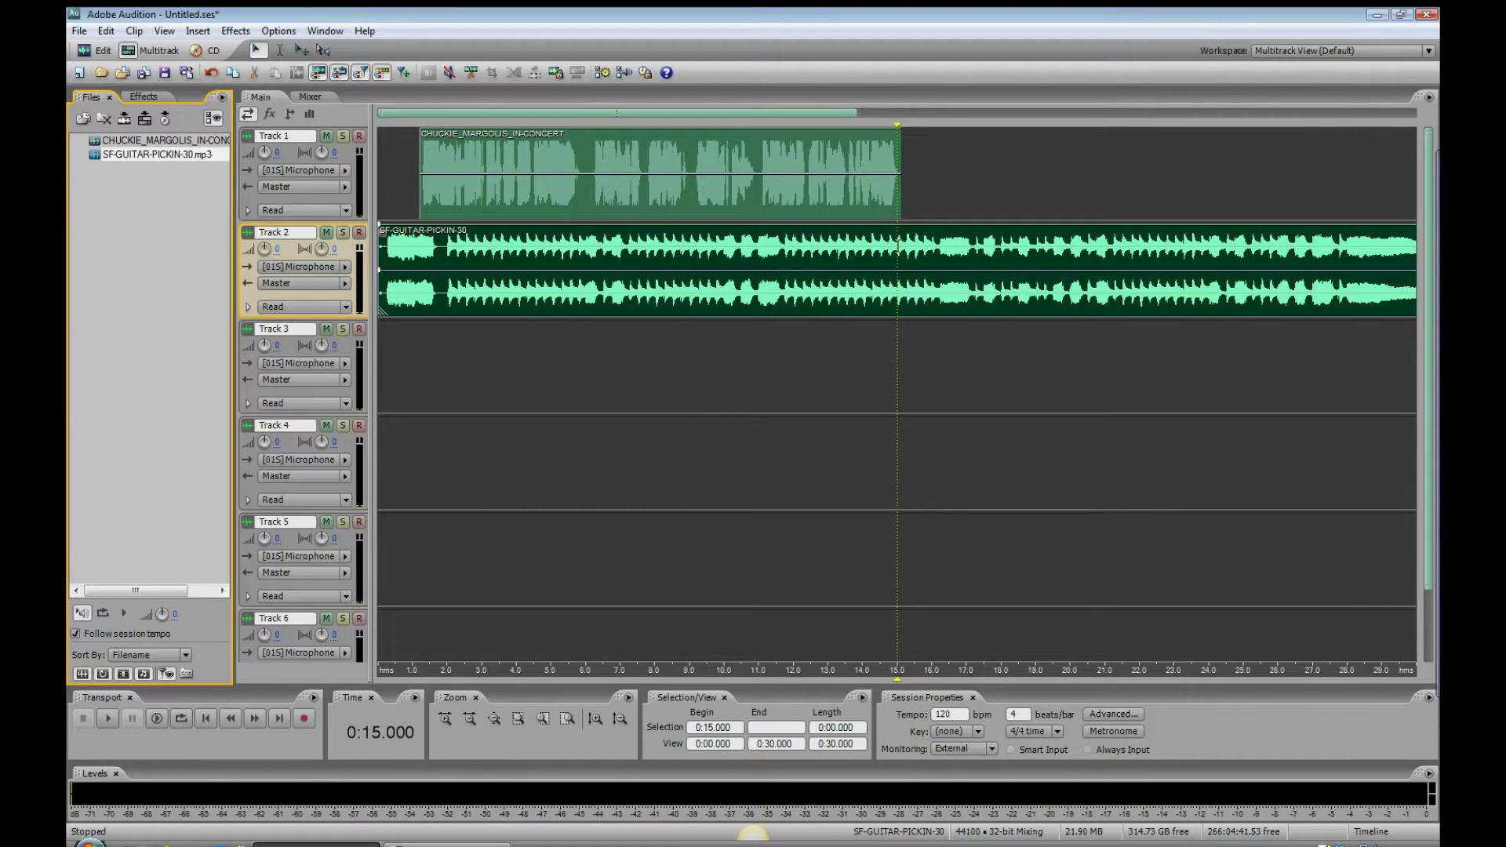
# - Split the guitar clip at 15 seconds and delete the portion after the split
pyautogui.scroll(5, 888, 595)
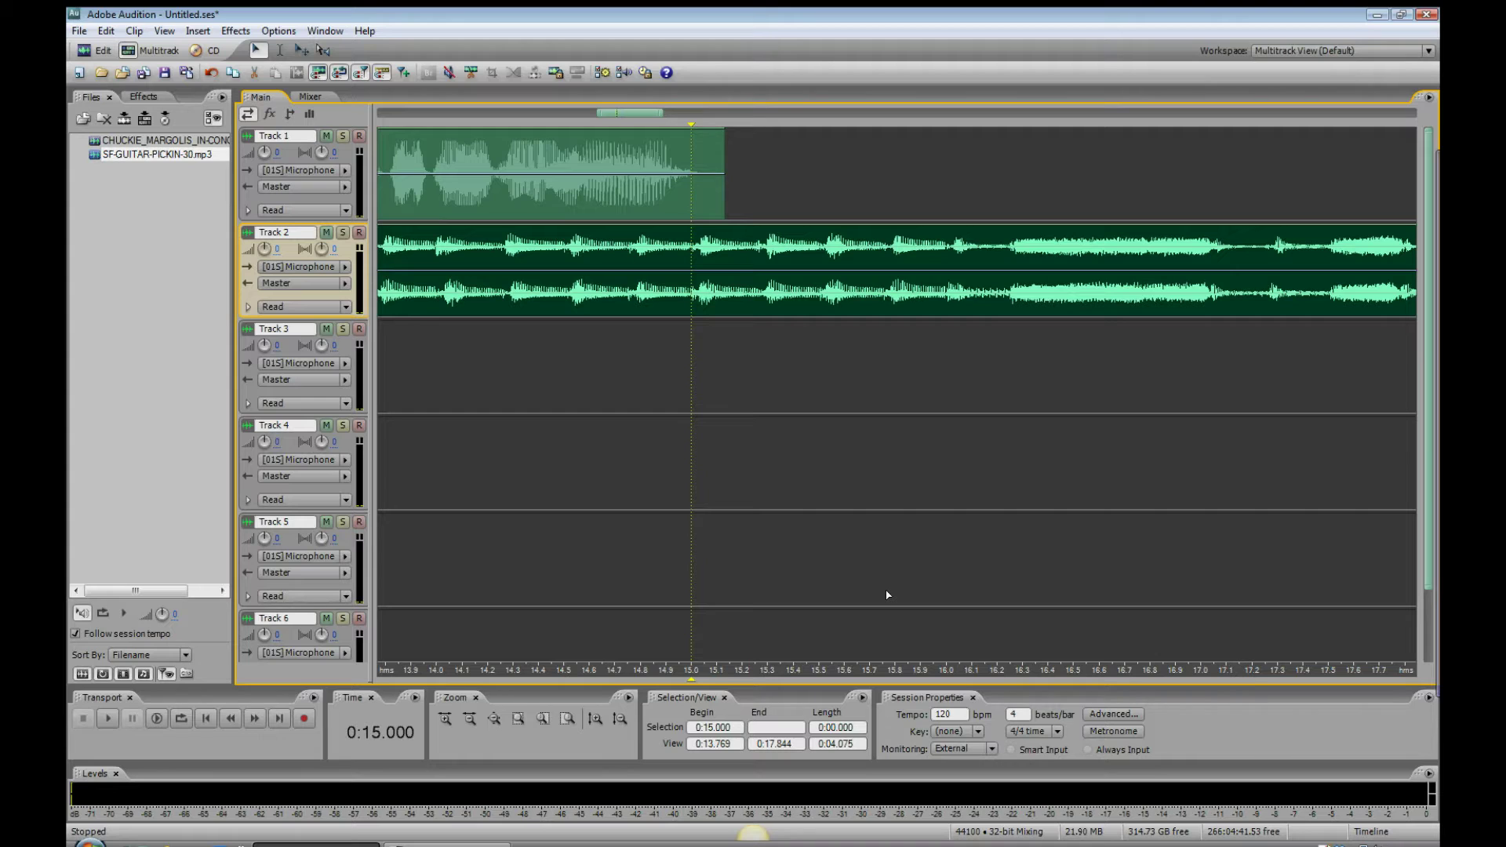
pyautogui.click(888, 594)
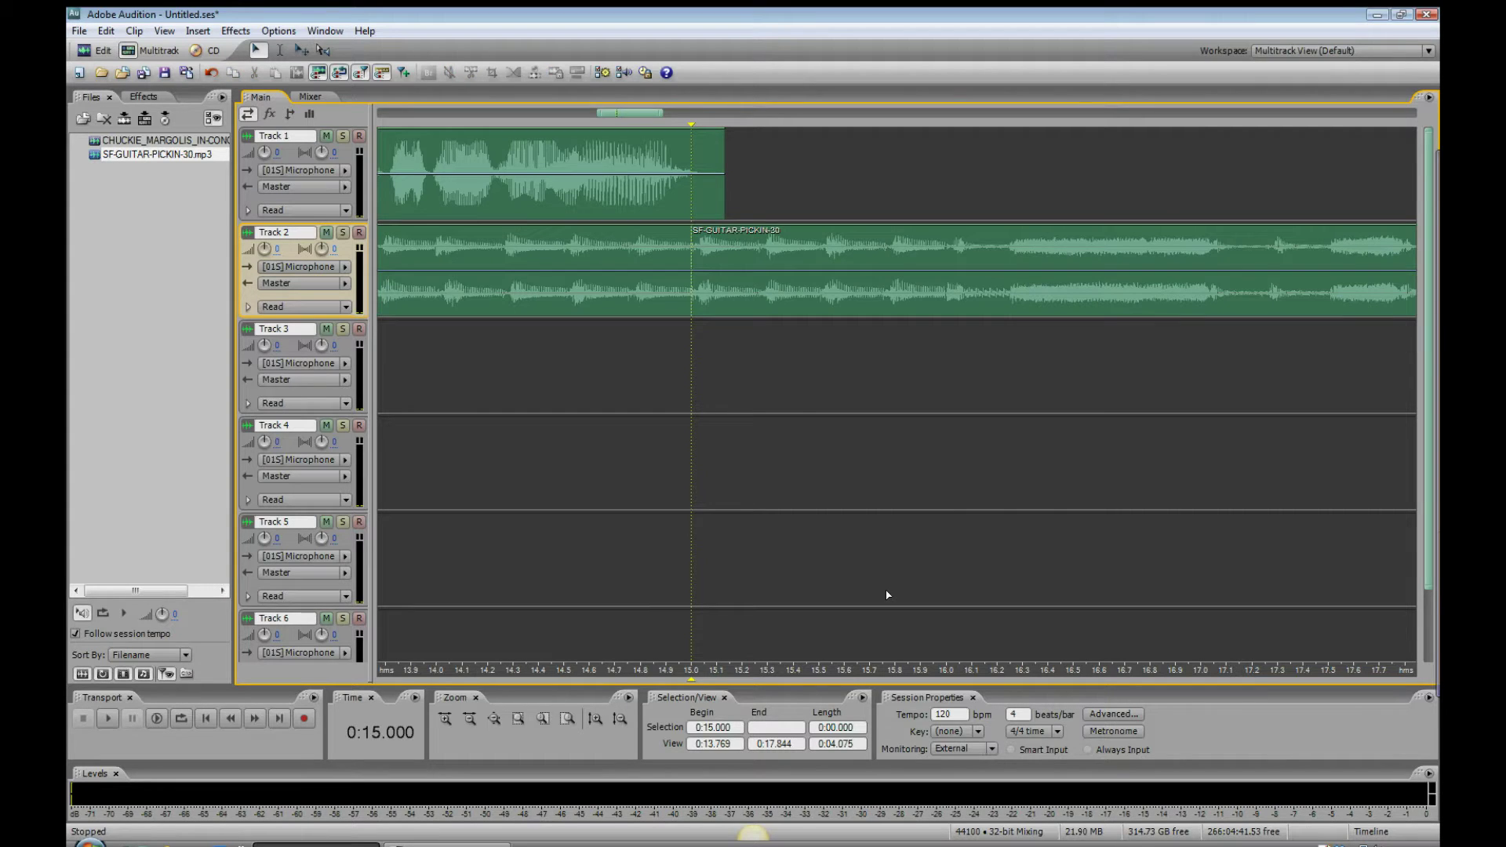
pyautogui.click(818, 255)
pyautogui.press('Delete')
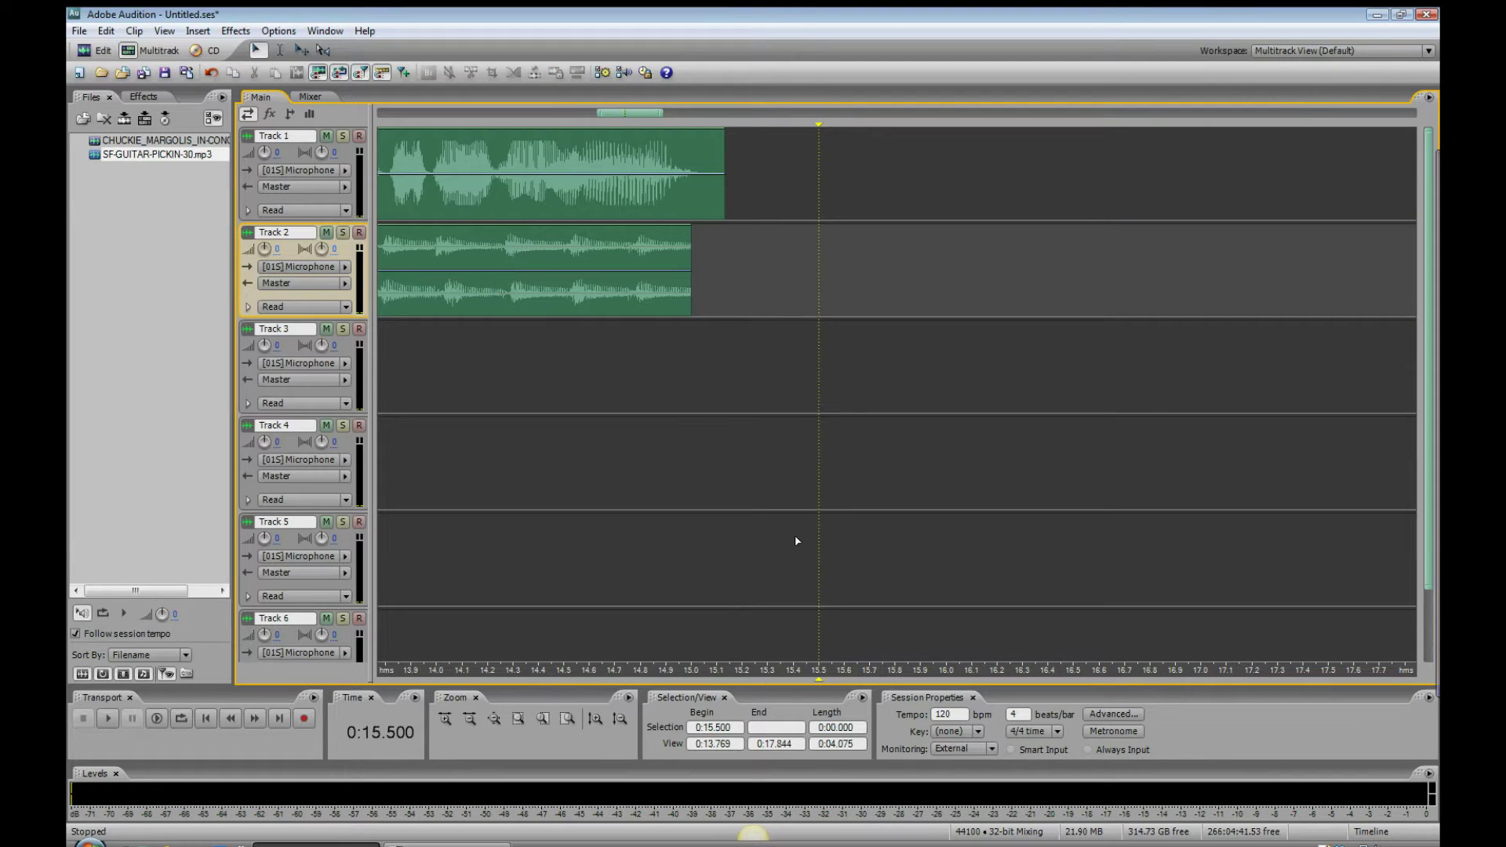
pyautogui.scroll(-4, 1397, 390)
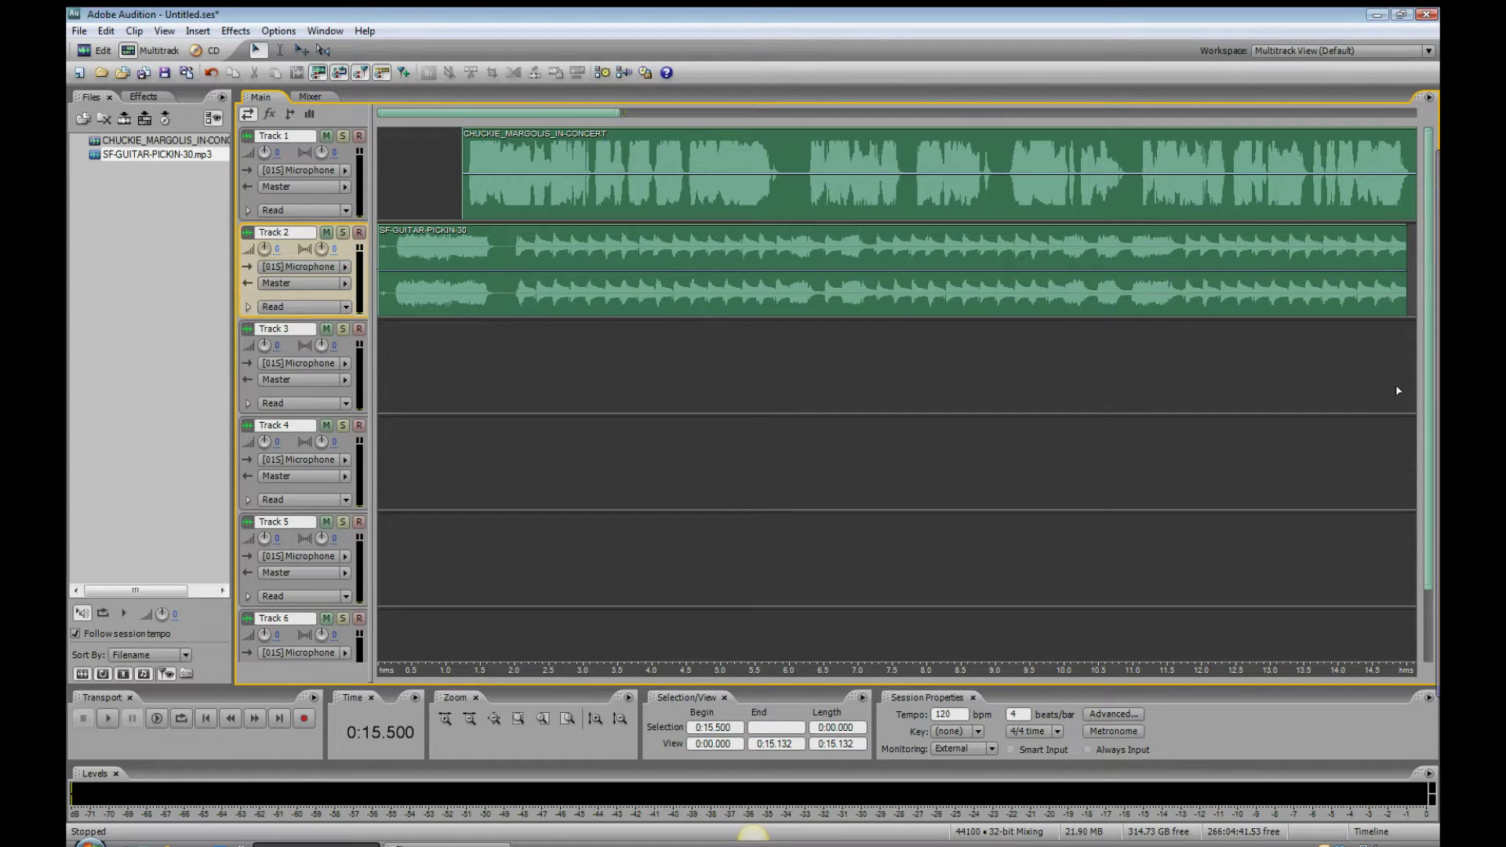
pyautogui.click(1378, 266)
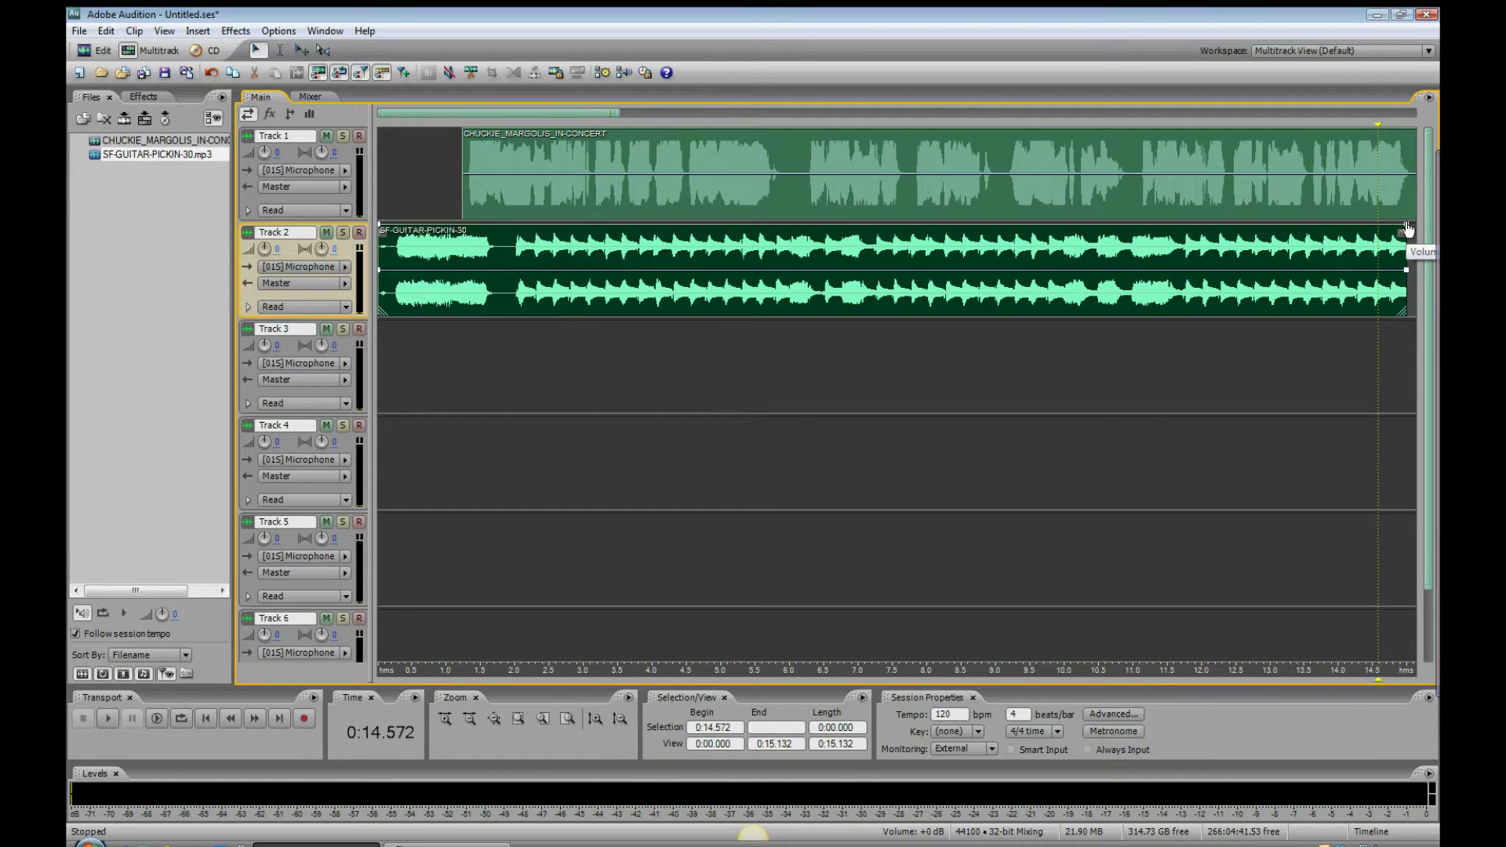
pyautogui.moveTo(1276, 674); pyautogui.dragTo(990, 676)
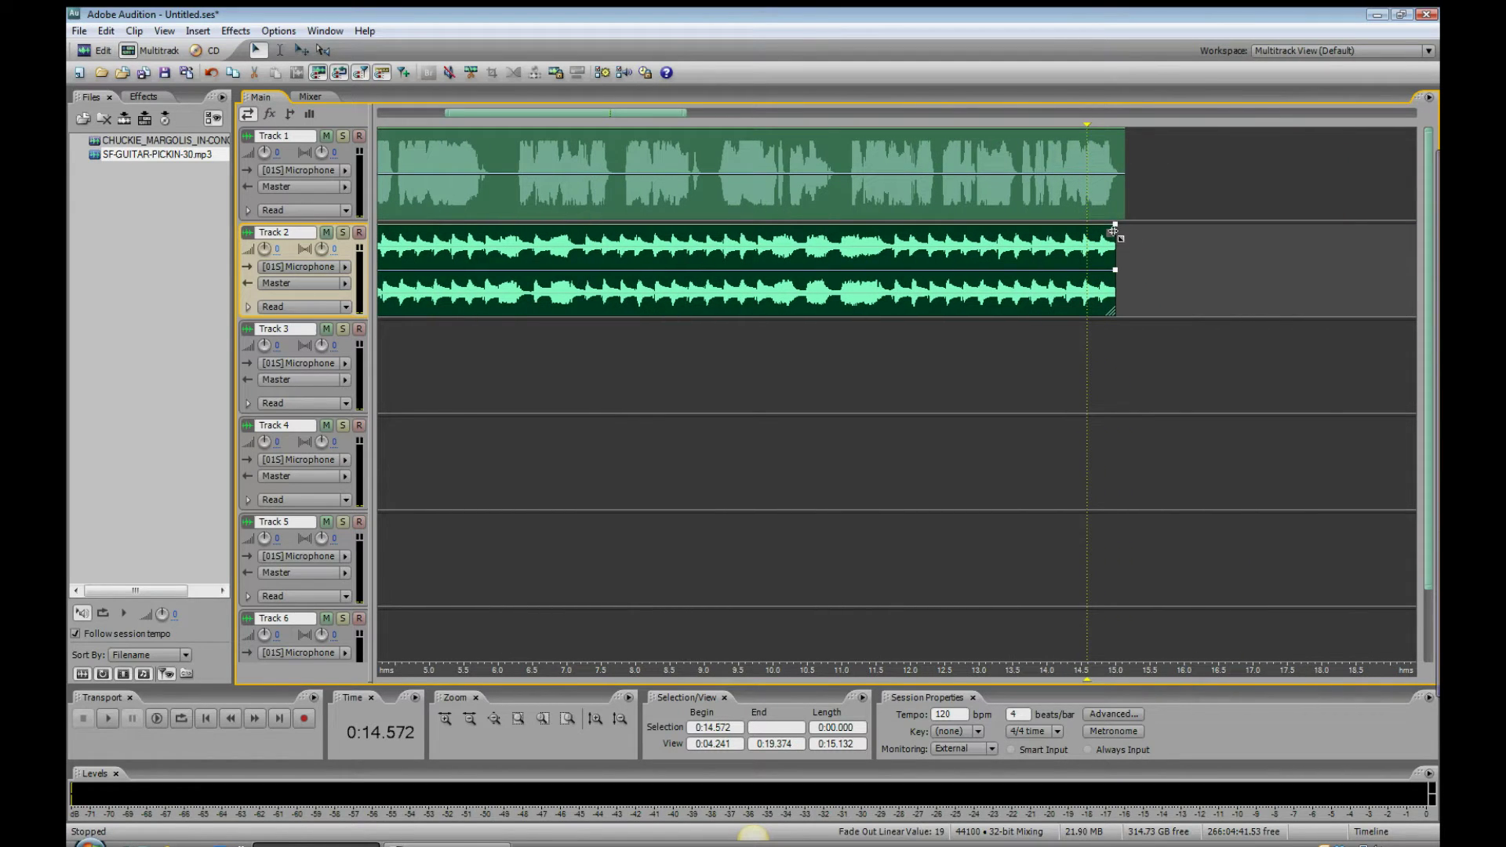
pyautogui.scroll(5, 1121, 235)
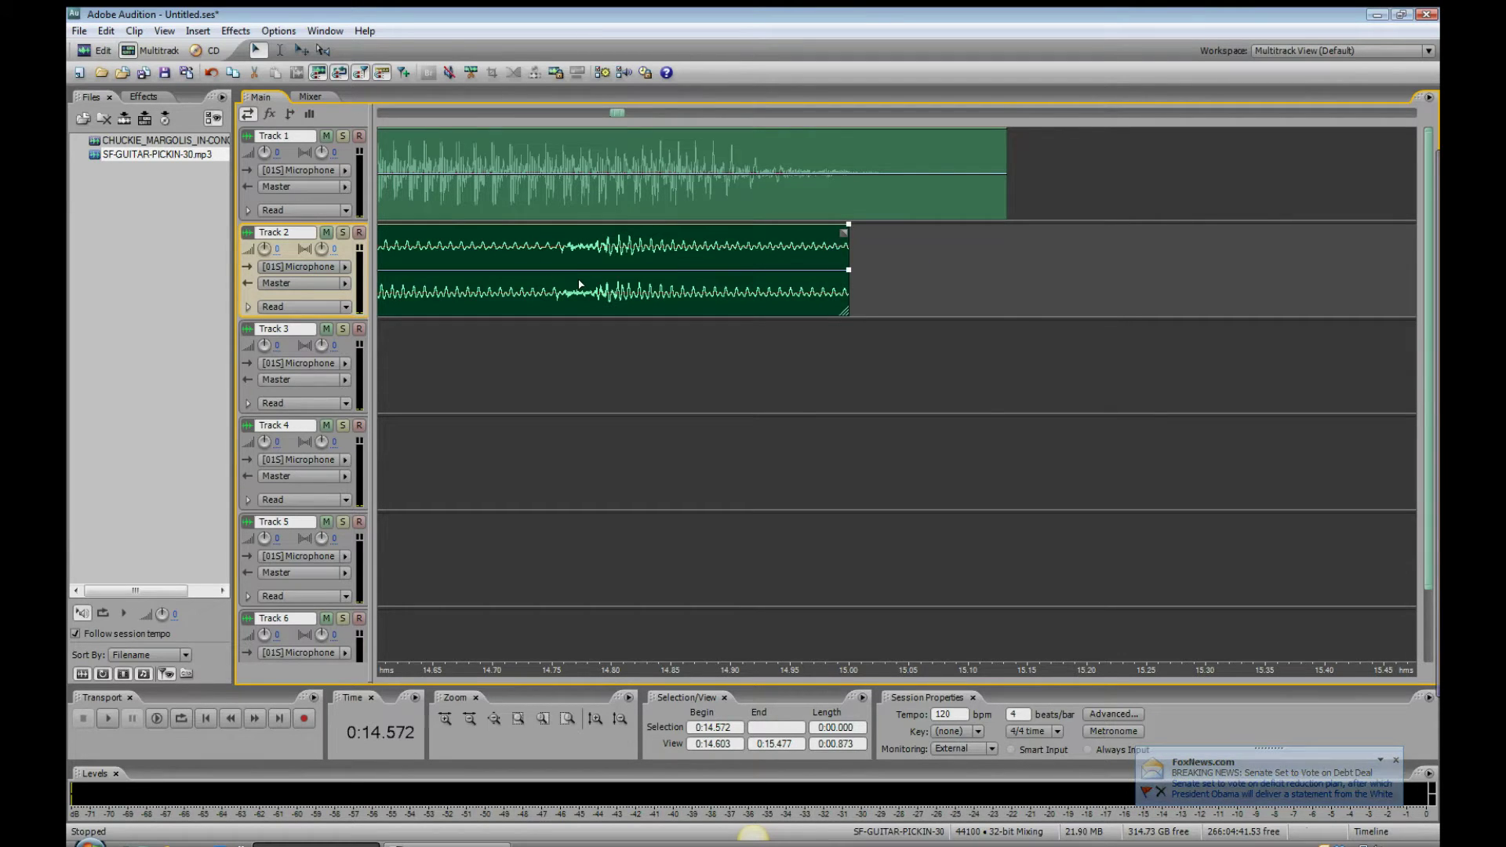
pyautogui.scroll(-4, 561, 282)
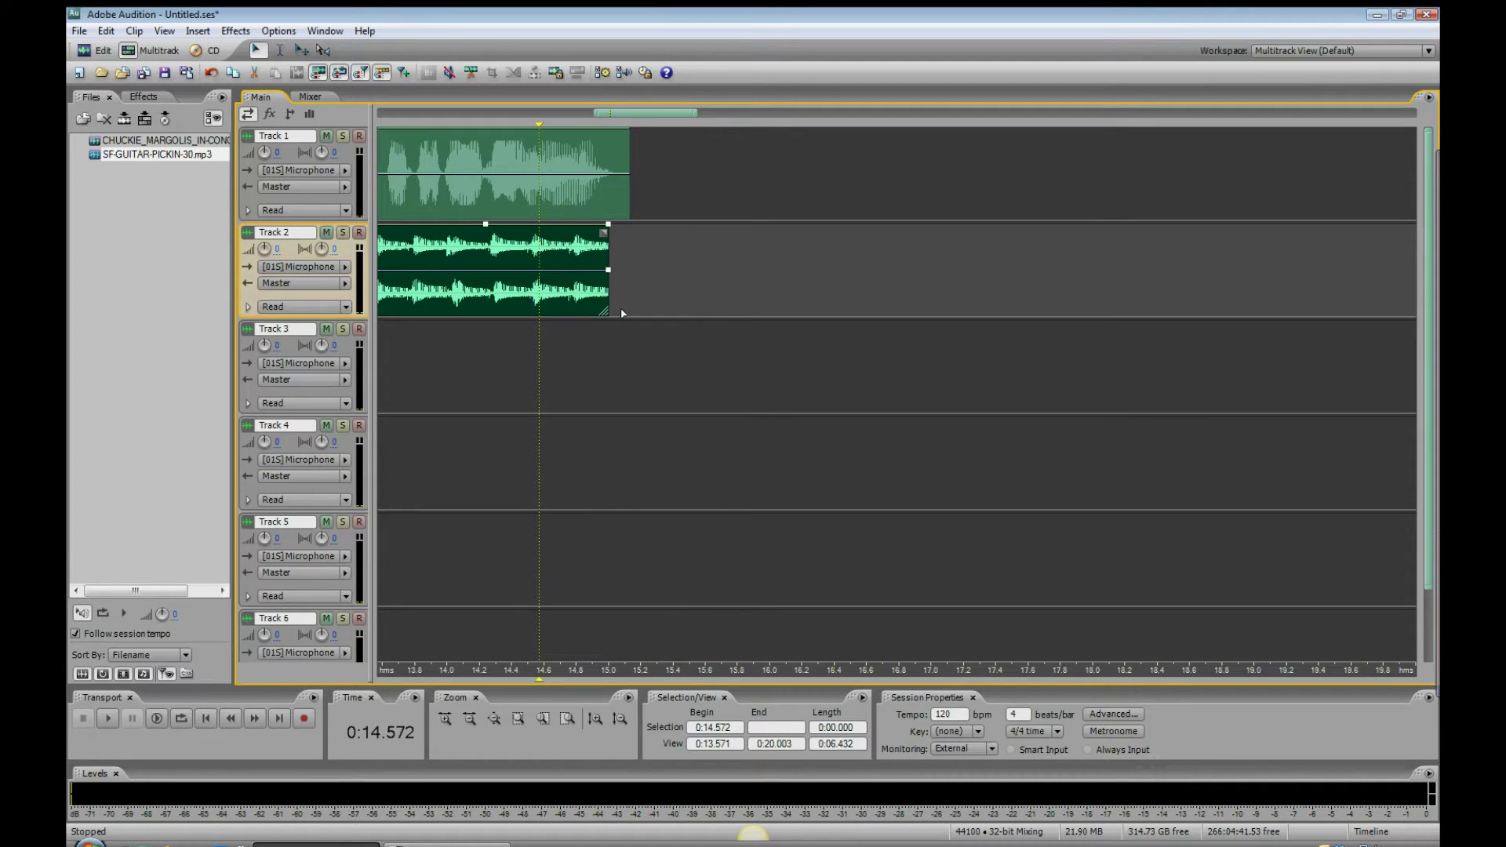
# - Add volume points on the guitar envelope and pull its end down to -9.1 dB
pyautogui.click(485, 224)
pyautogui.click(561, 224)
pyautogui.moveTo(481, 231); pyautogui.dragTo(393, 225)
pyautogui.moveTo(611, 231); pyautogui.dragTo(612, 345)
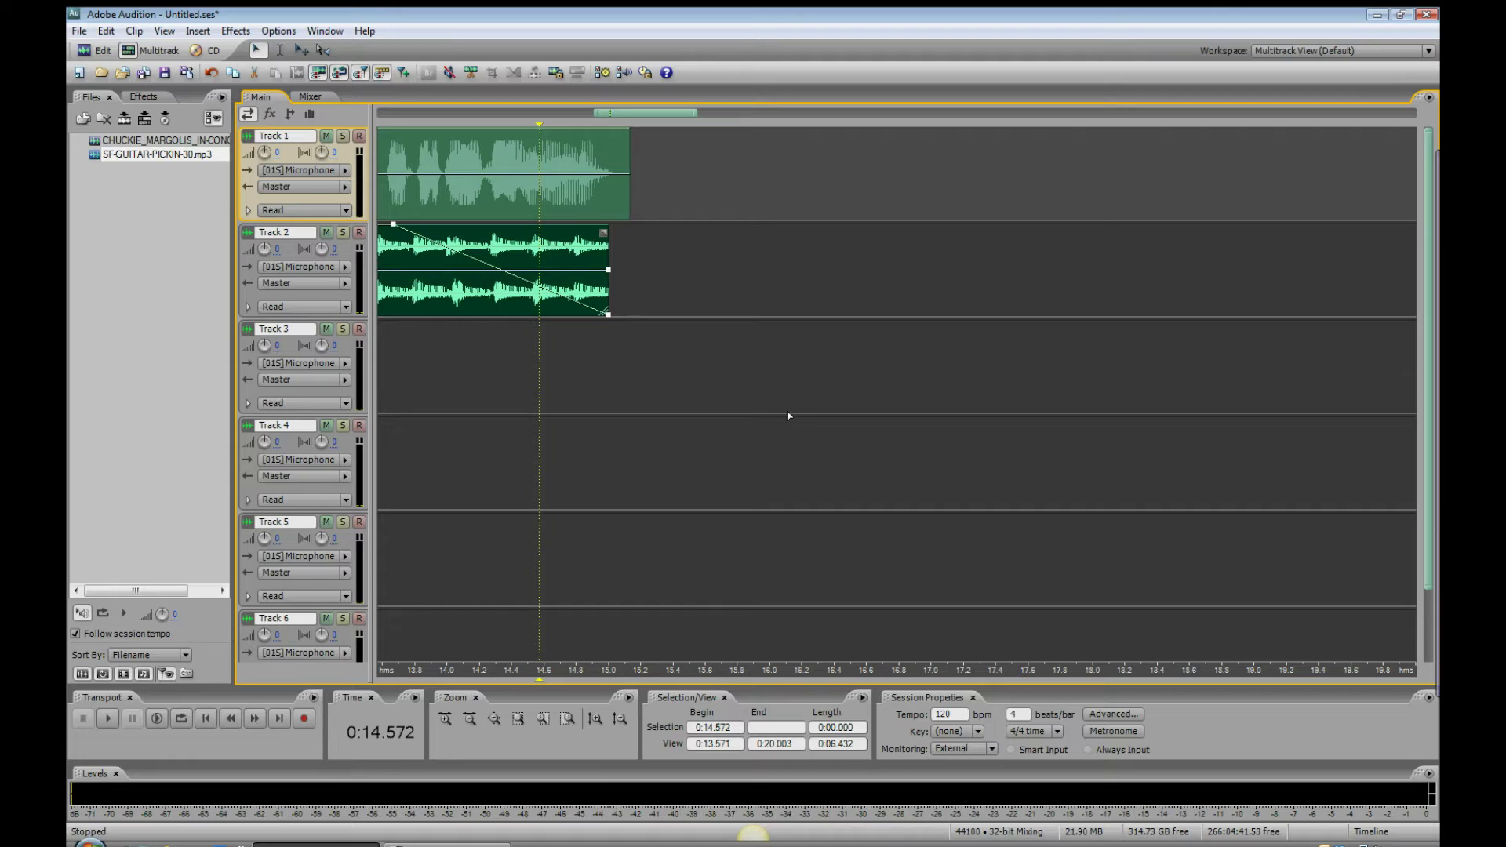
# - Add another guitar volume point and lower the points for a steady drop toward the end
pyautogui.click(682, 276)
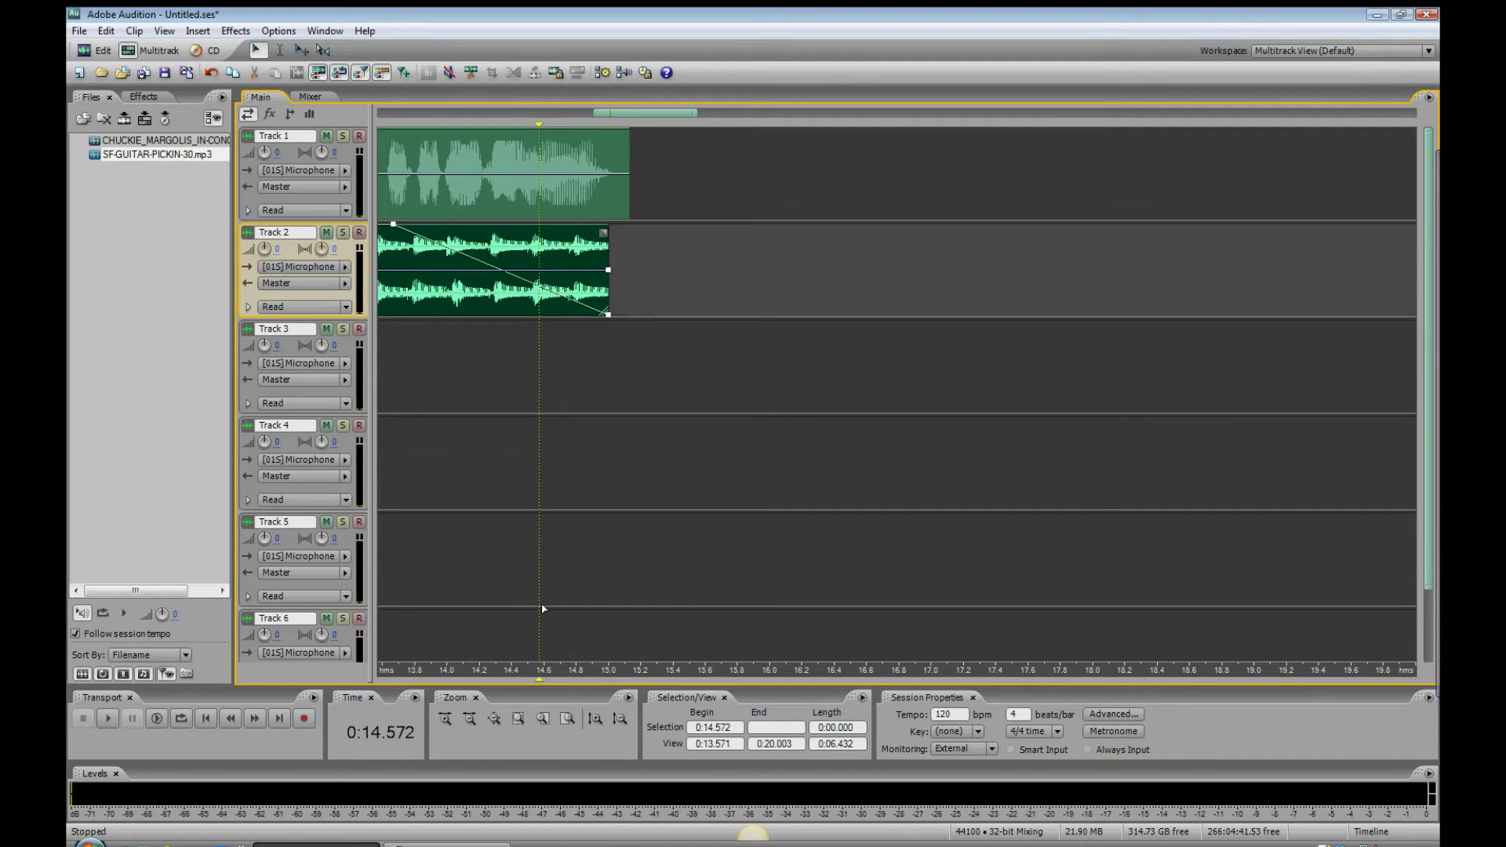
pyautogui.click(438, 245)
pyautogui.moveTo(440, 249)
pyautogui.mouseDown()
pyautogui.moveTo(418, 250)
pyautogui.moveTo(447, 269)
pyautogui.mouseUp()
pyautogui.moveTo(497, 272); pyautogui.dragTo(547, 298)
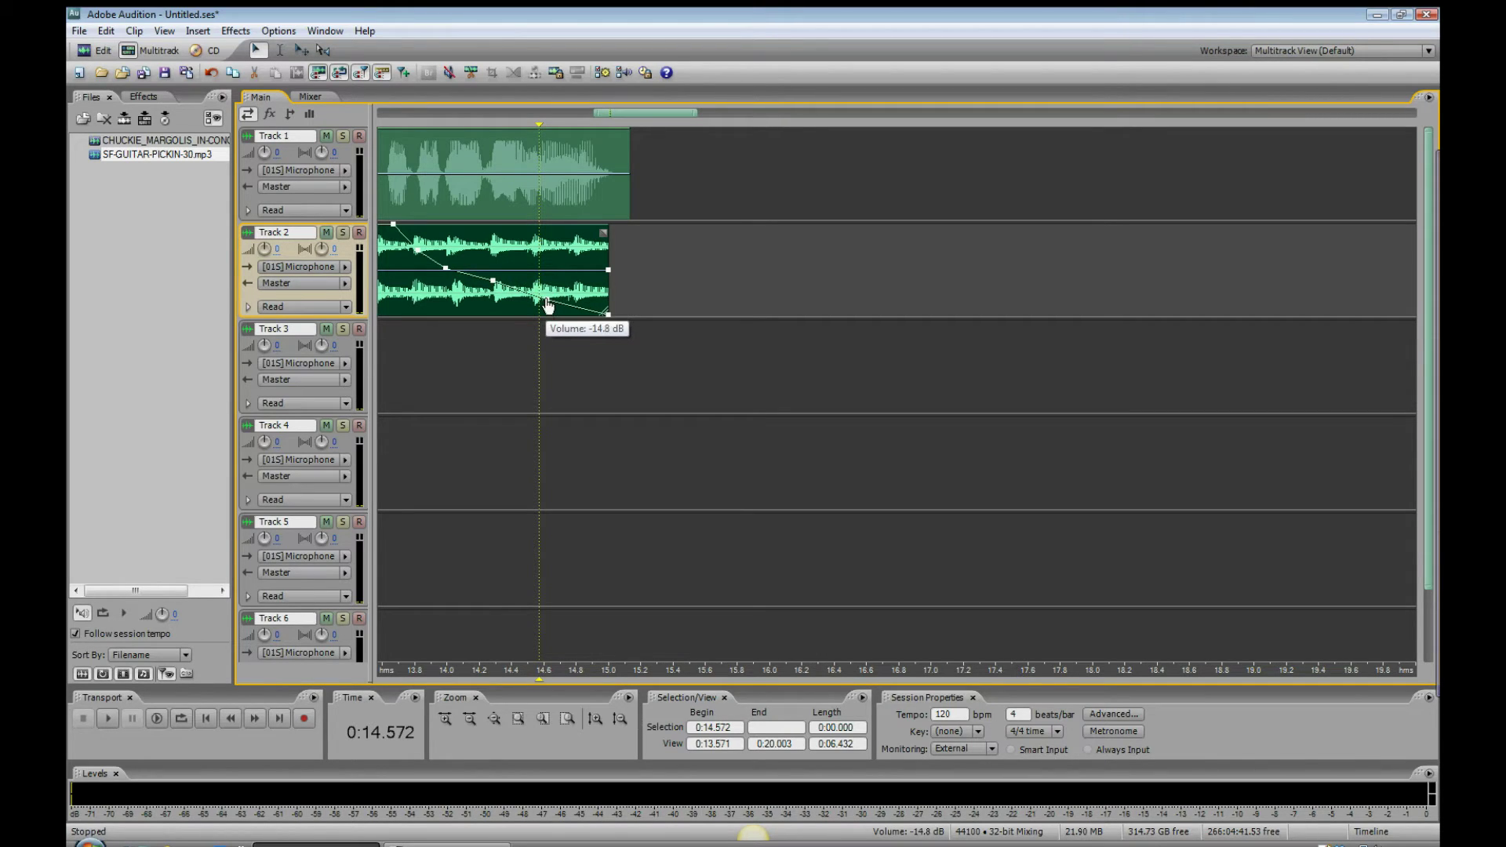
pyautogui.click(409, 403)
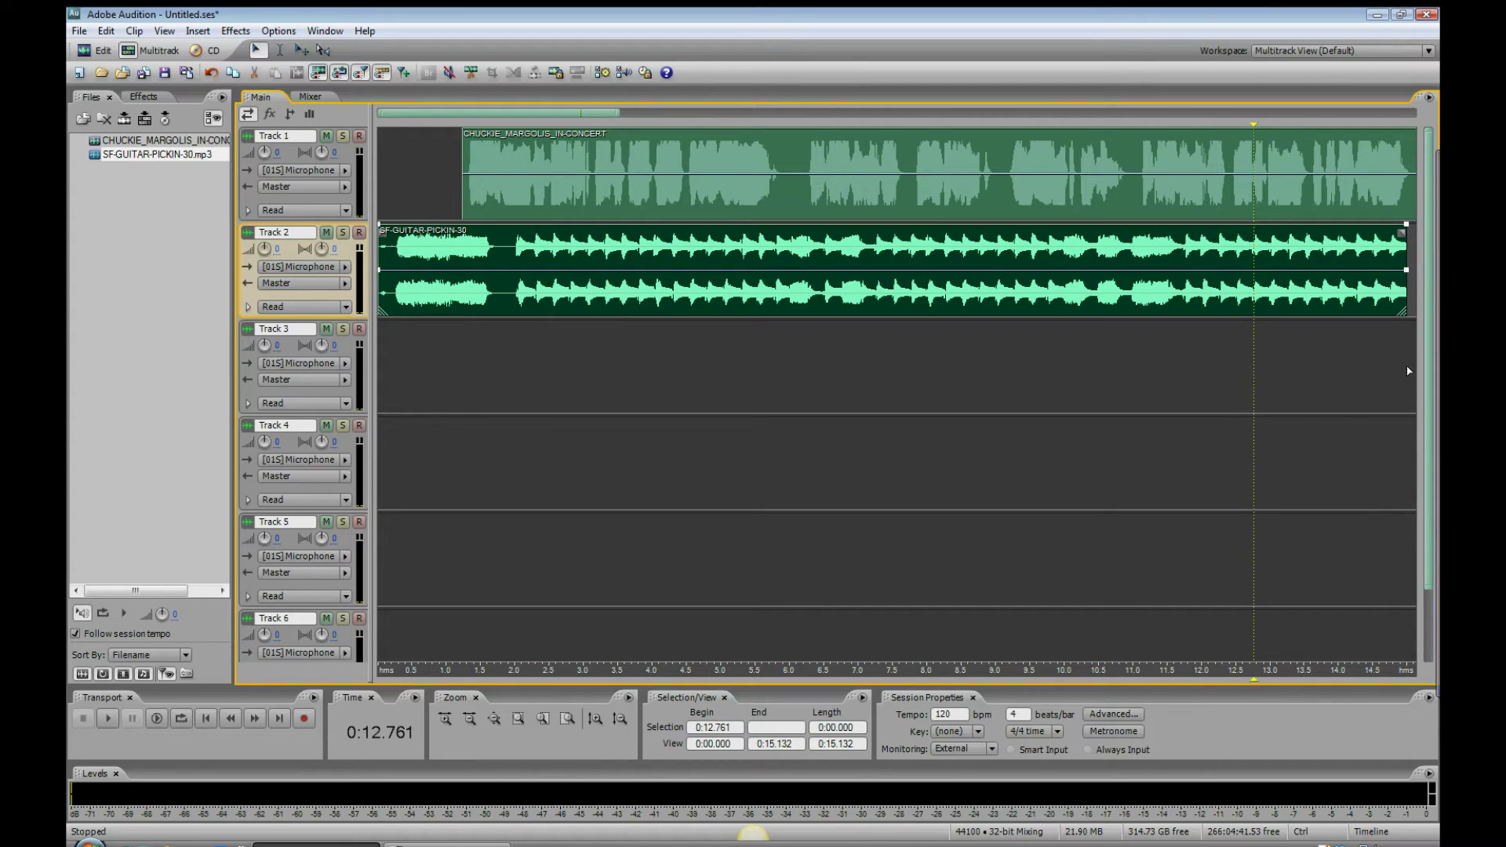
# - Drag the guitar clip's fade-out handle into a curved fade-out with a linear value of -23
pyautogui.scroll(10, 1409, 363)
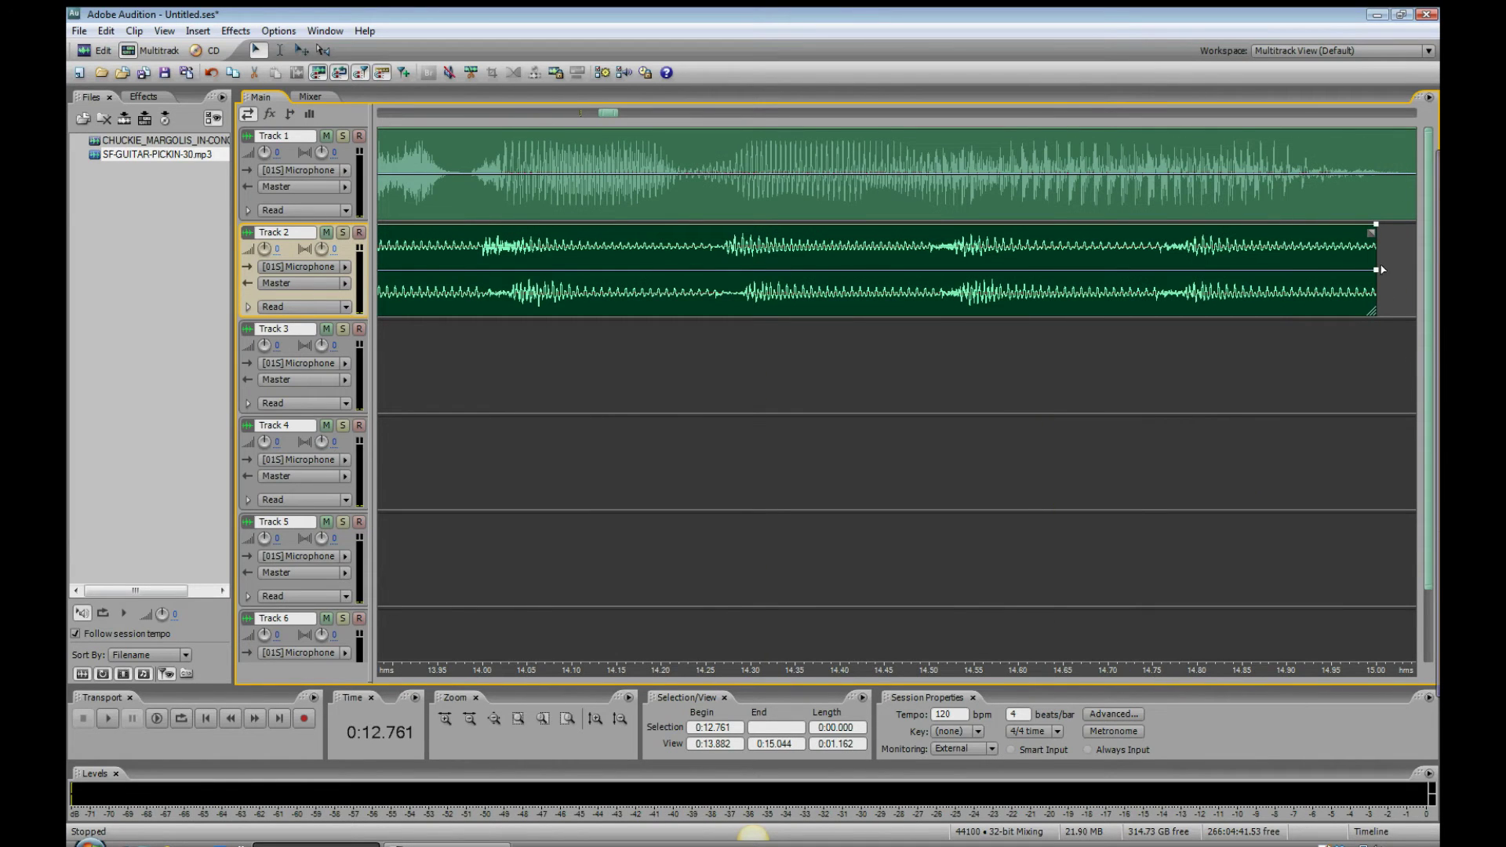
pyautogui.moveTo(1371, 232); pyautogui.dragTo(512, 255)
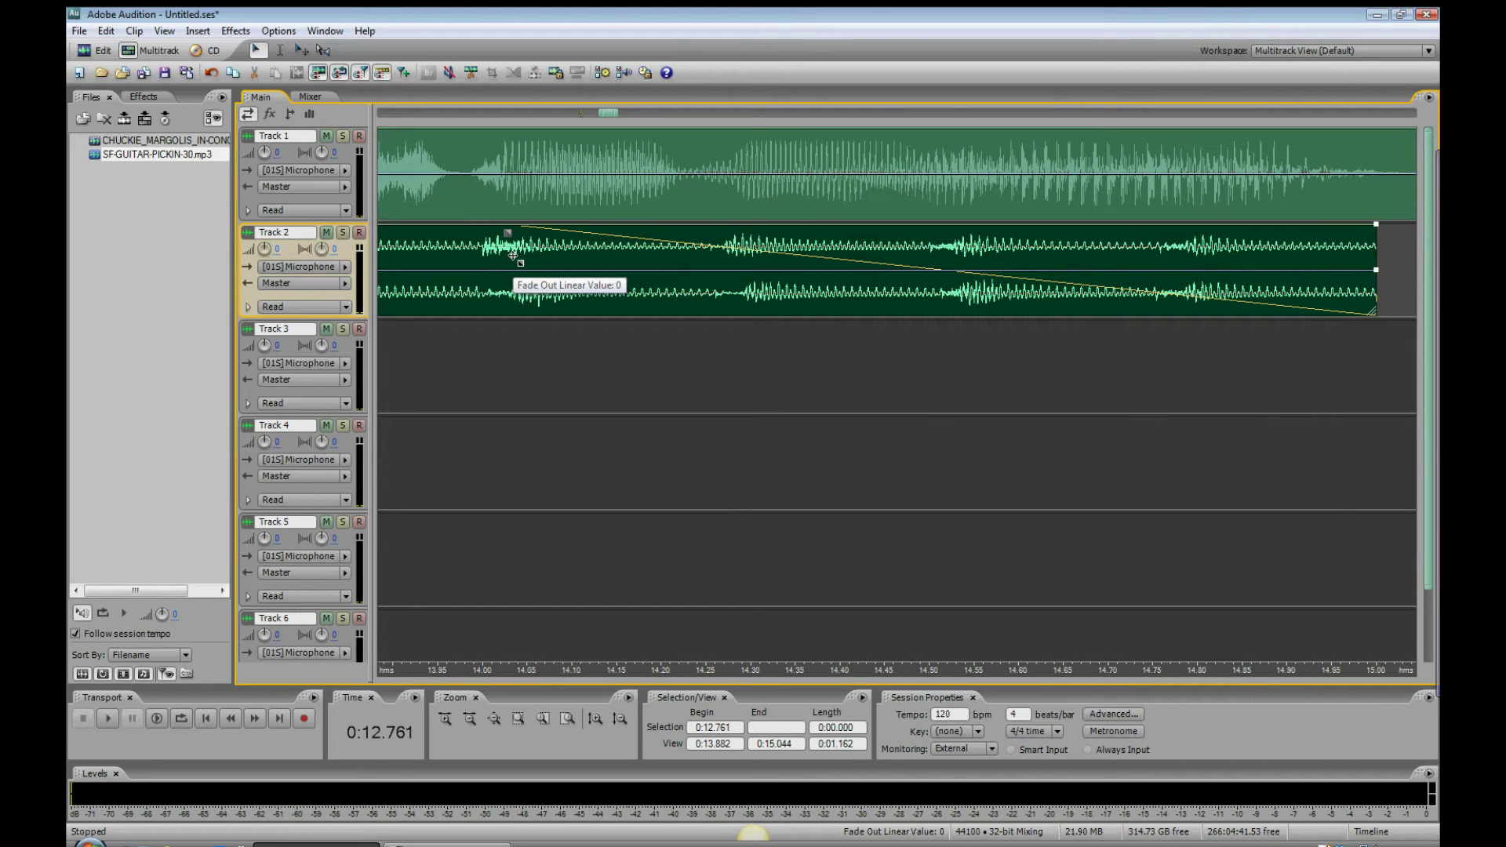
pyautogui.moveTo(514, 254); pyautogui.dragTo(524, 231)
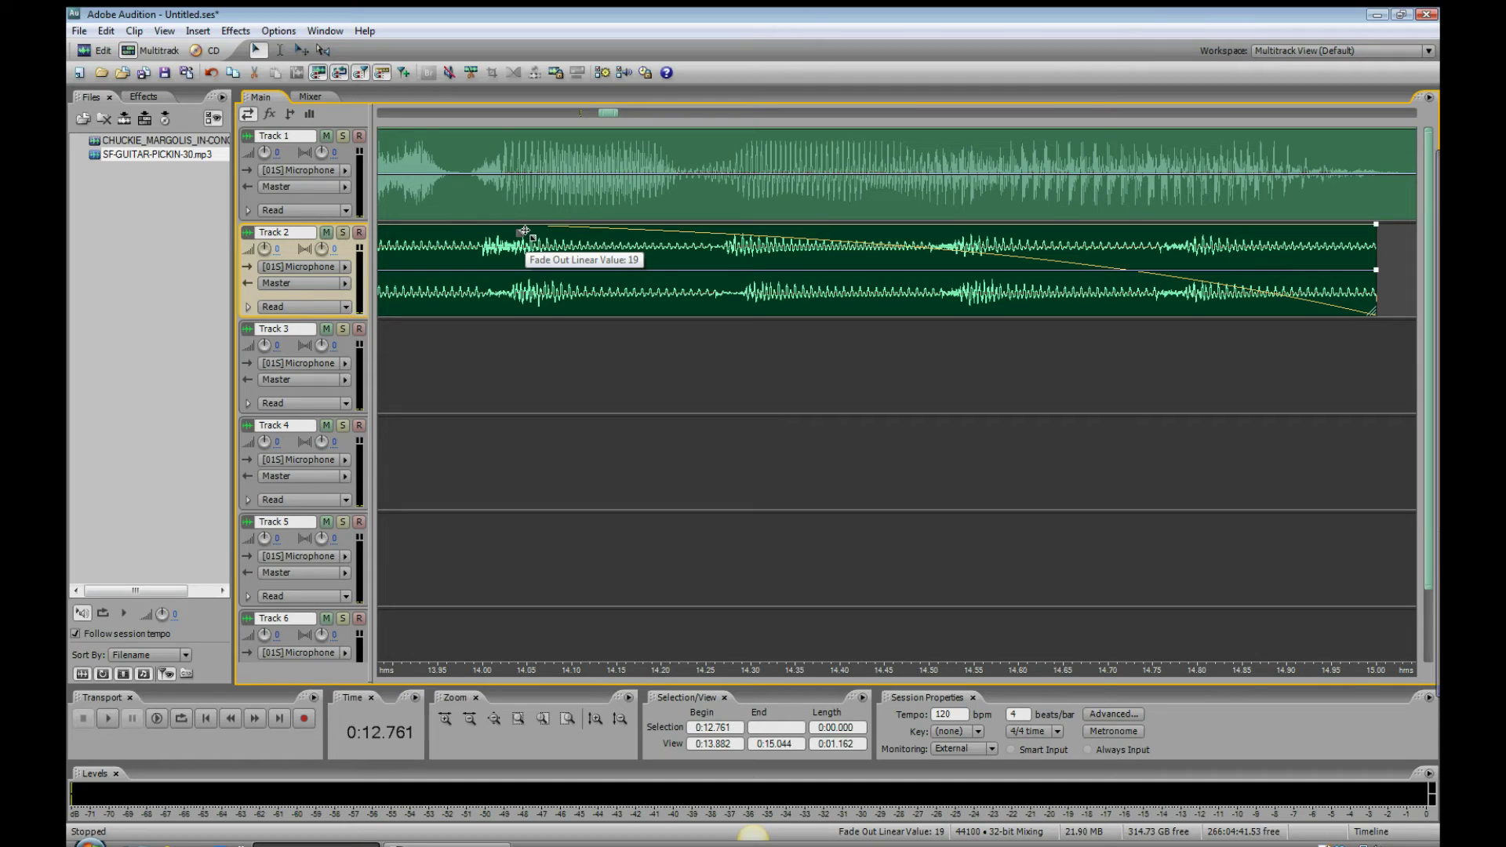
pyautogui.moveTo(524, 230); pyautogui.dragTo(458, 270)
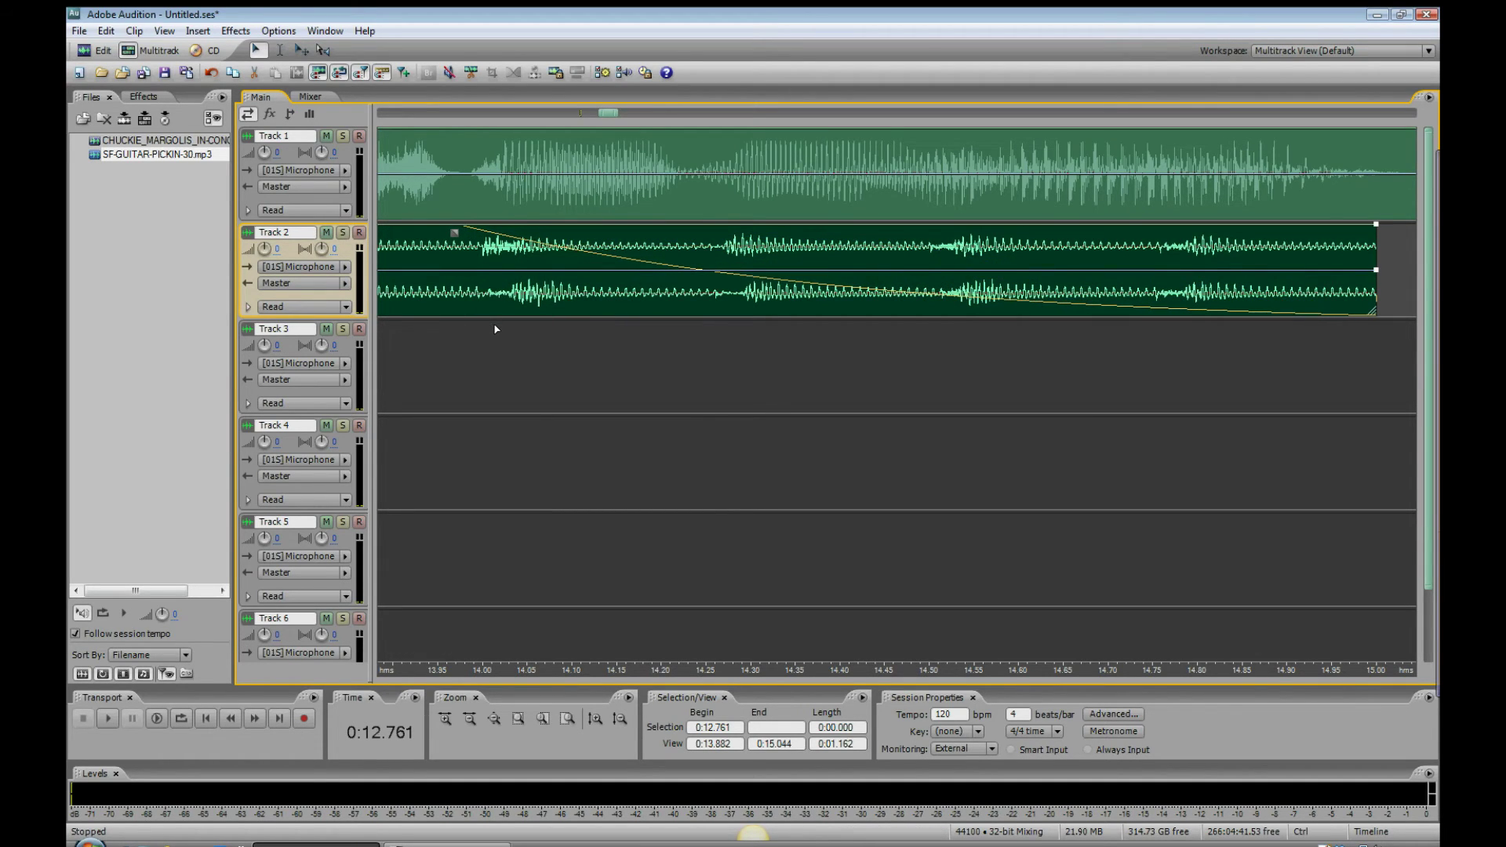
pyautogui.scroll(-10, 494, 329)
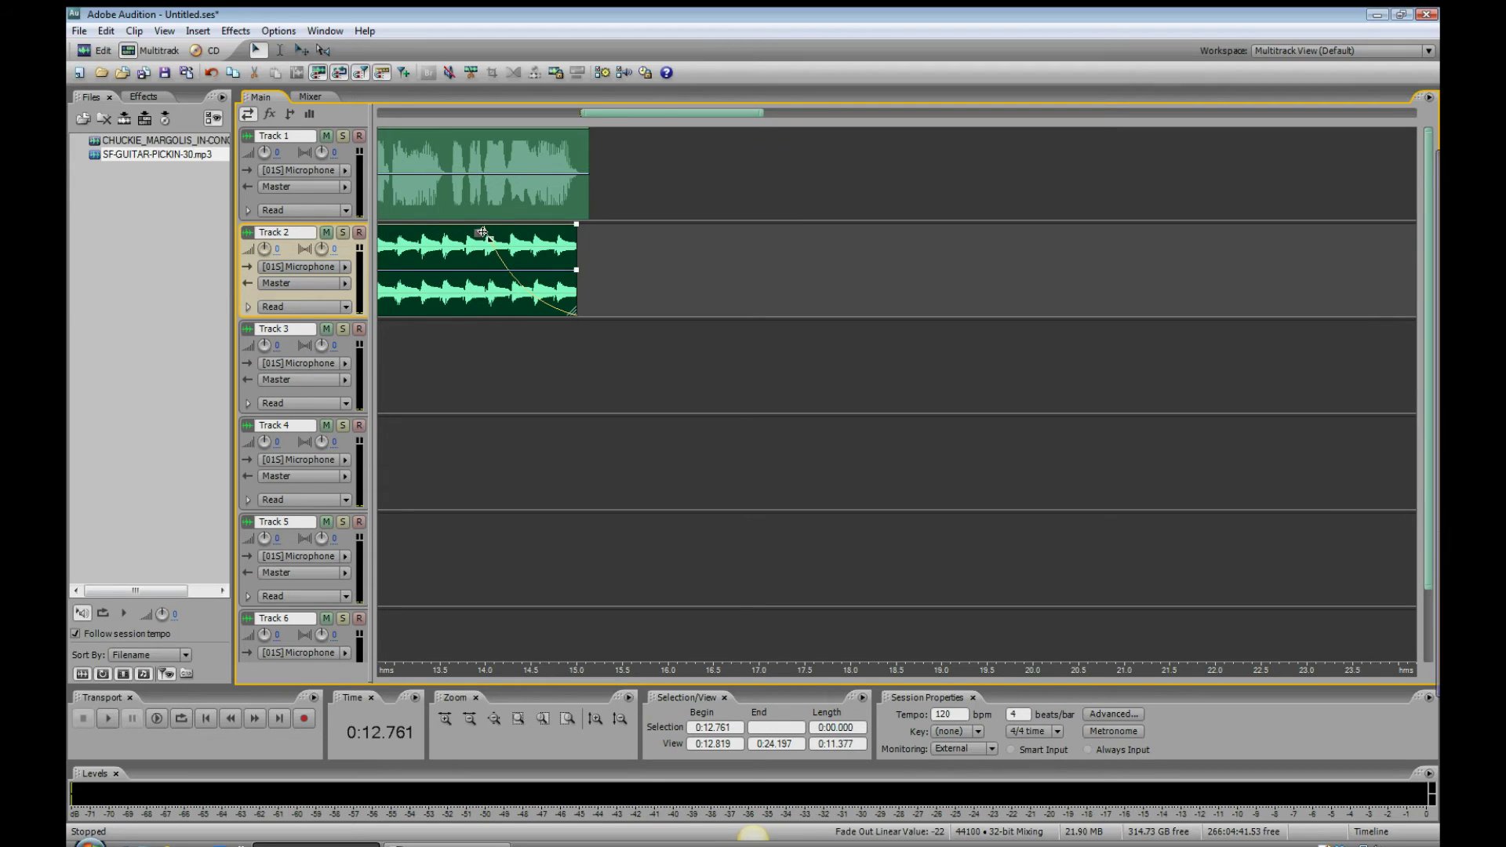
pyautogui.moveTo(467, 234); pyautogui.dragTo(437, 233)
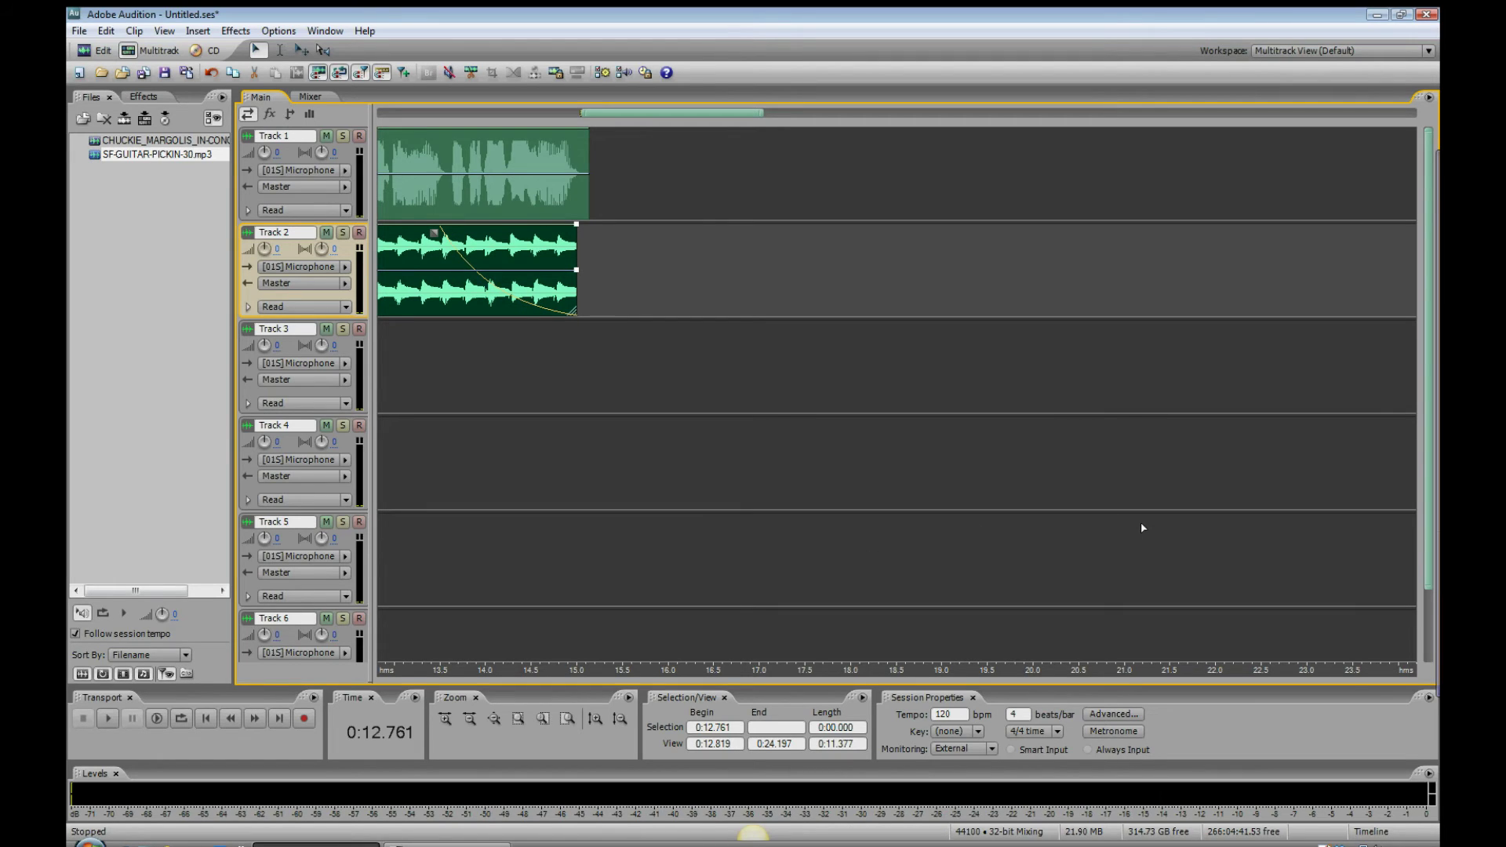
# - Zoom to the full session and mix down the Master Output to a new stereo file
pyautogui.press('\\')
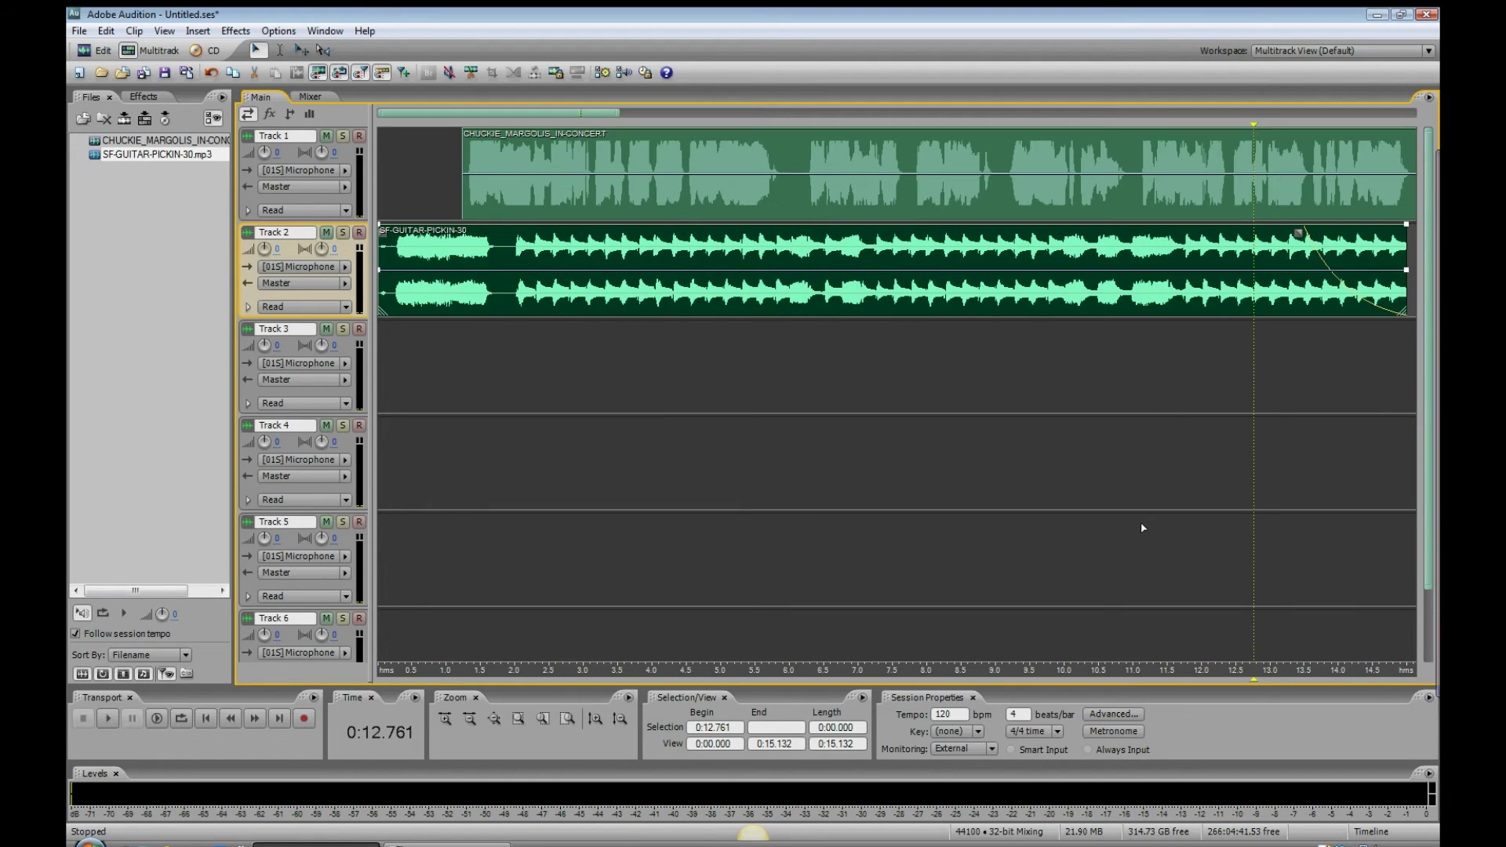
pyautogui.click(883, 449)
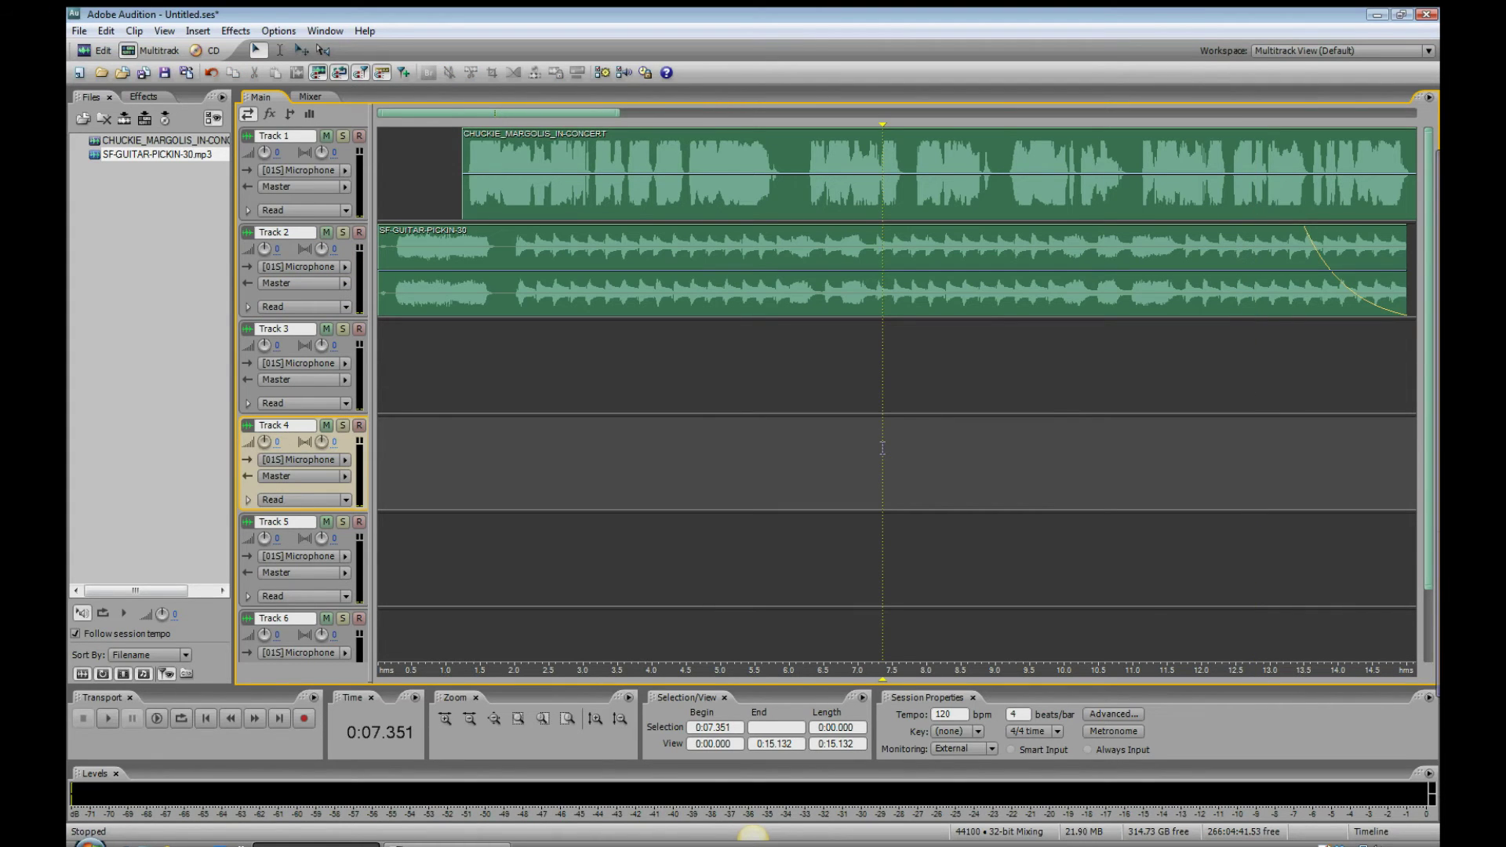
pyautogui.hotkey('alt', 'shift', 'm')
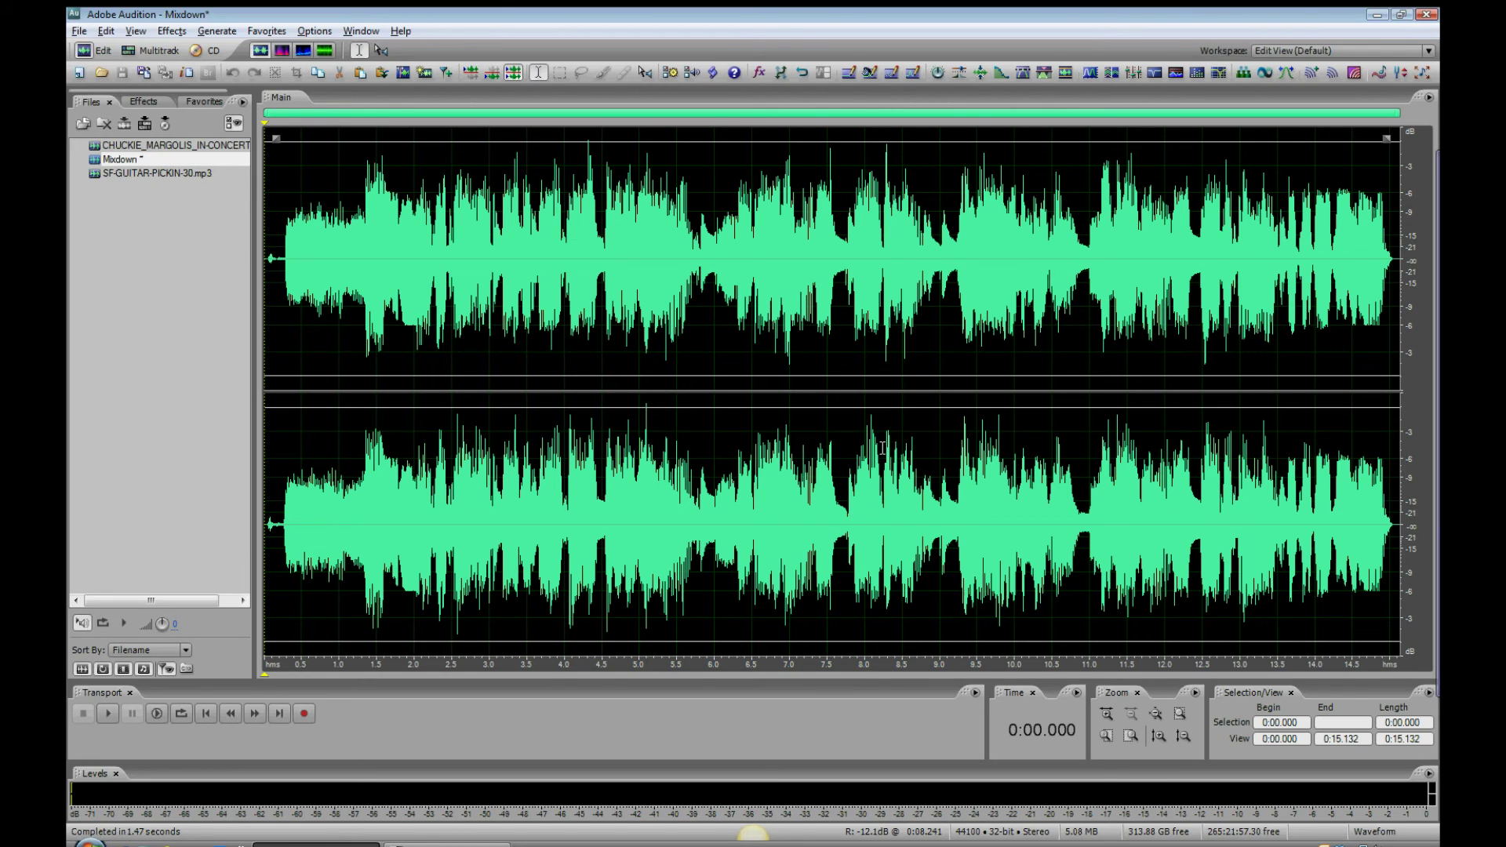
pyautogui.press('space')
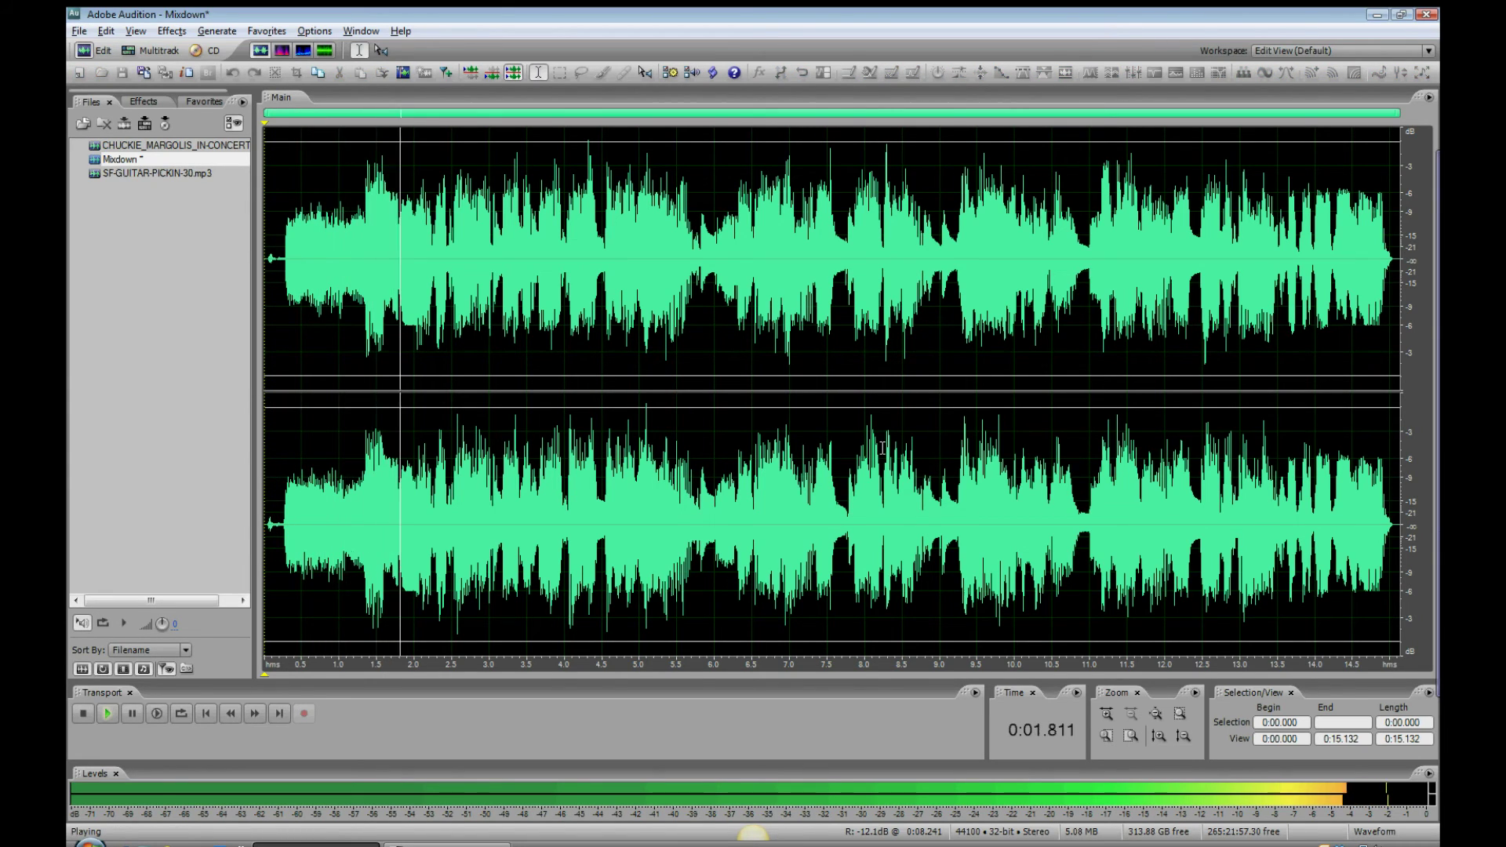